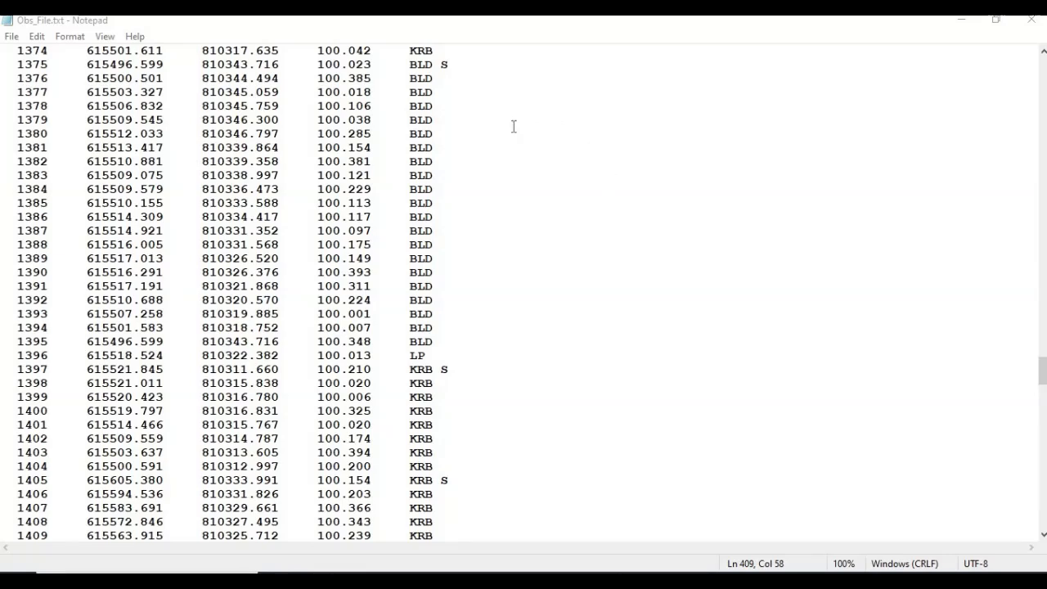
Highlight the BLD, LP and KRB feature codes in Obs_File.txt, then switch to File Explorer.
double_click(431, 175)
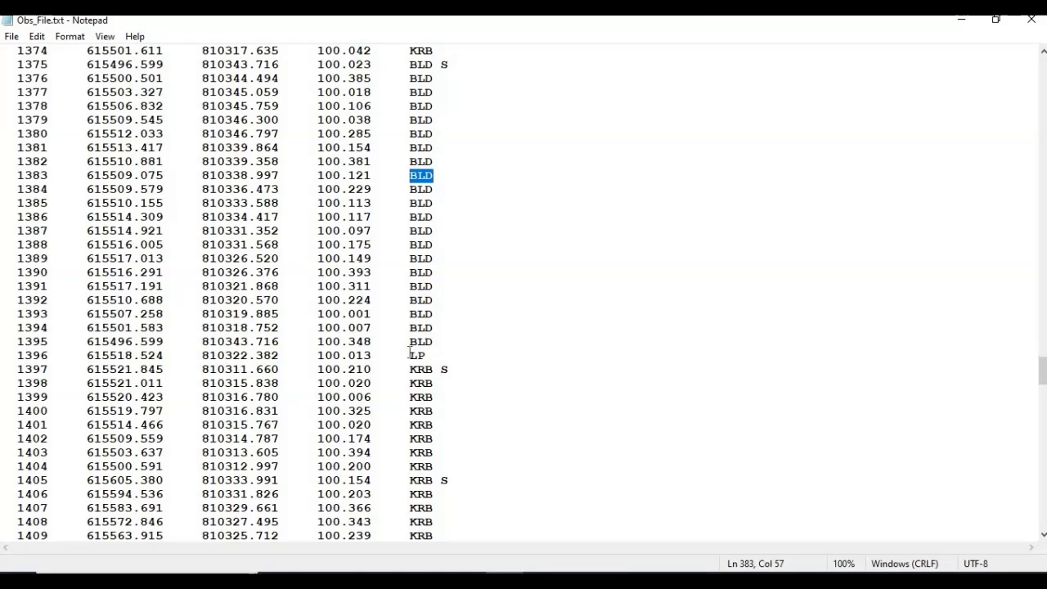
drag(410, 354, 426, 356)
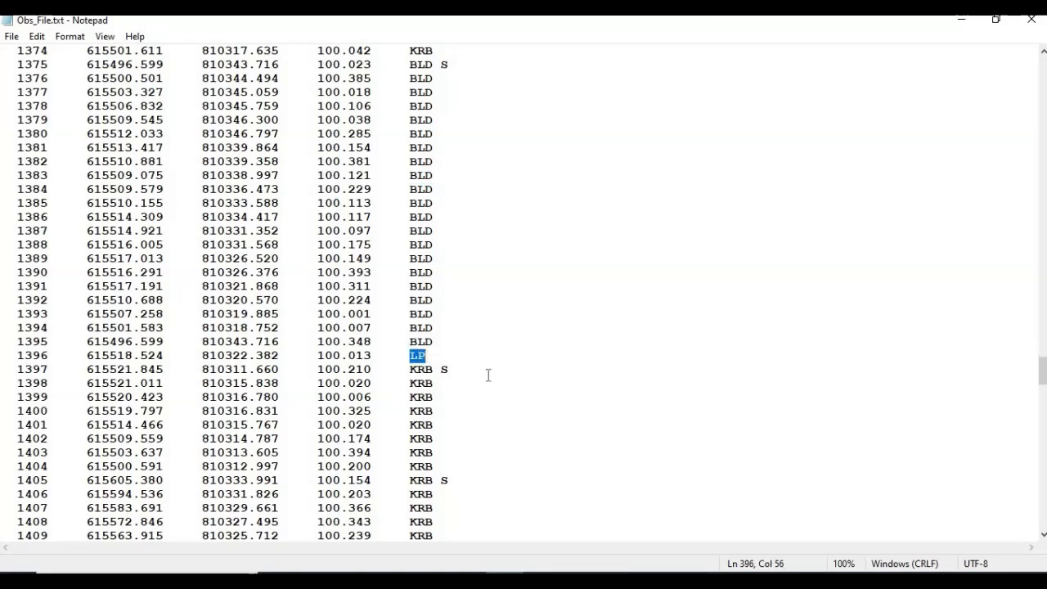
drag(409, 452, 433, 452)
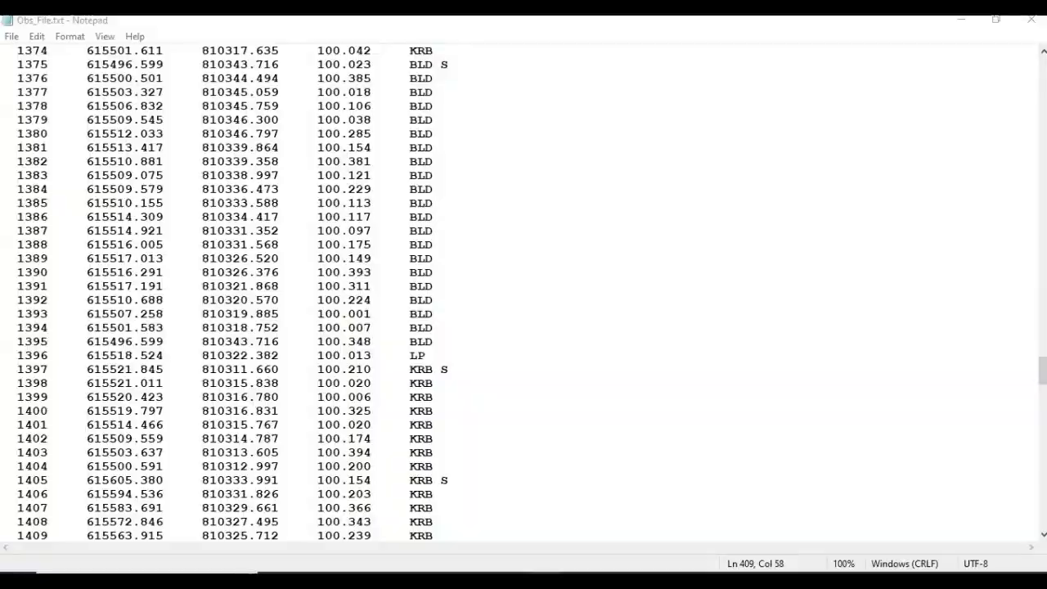
key(alt+Tab)
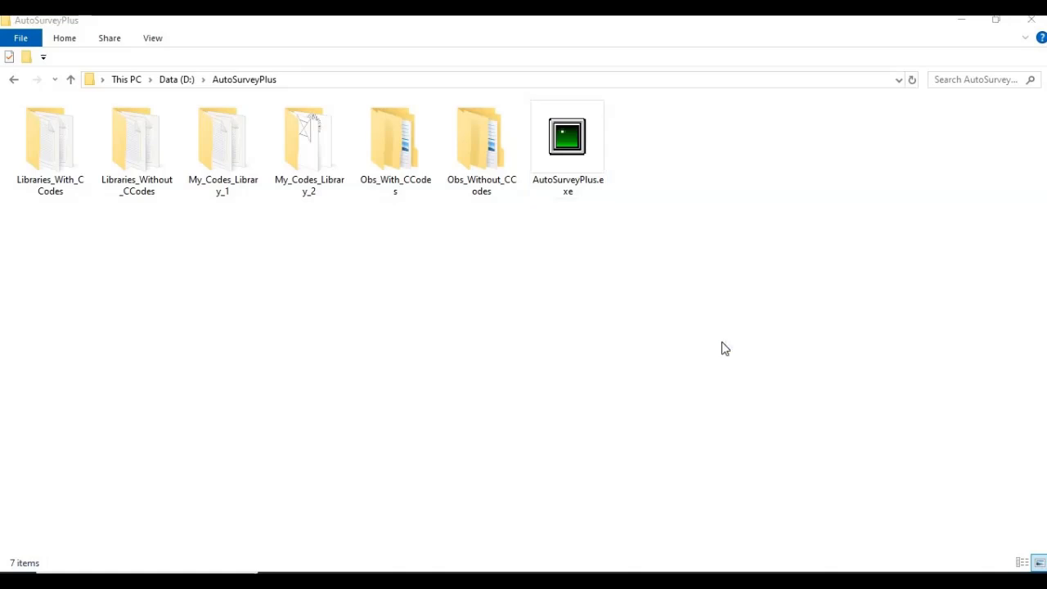
Start AutoSurveyPlus.exe from the AutoSurveyPlus folder.
click(580, 179)
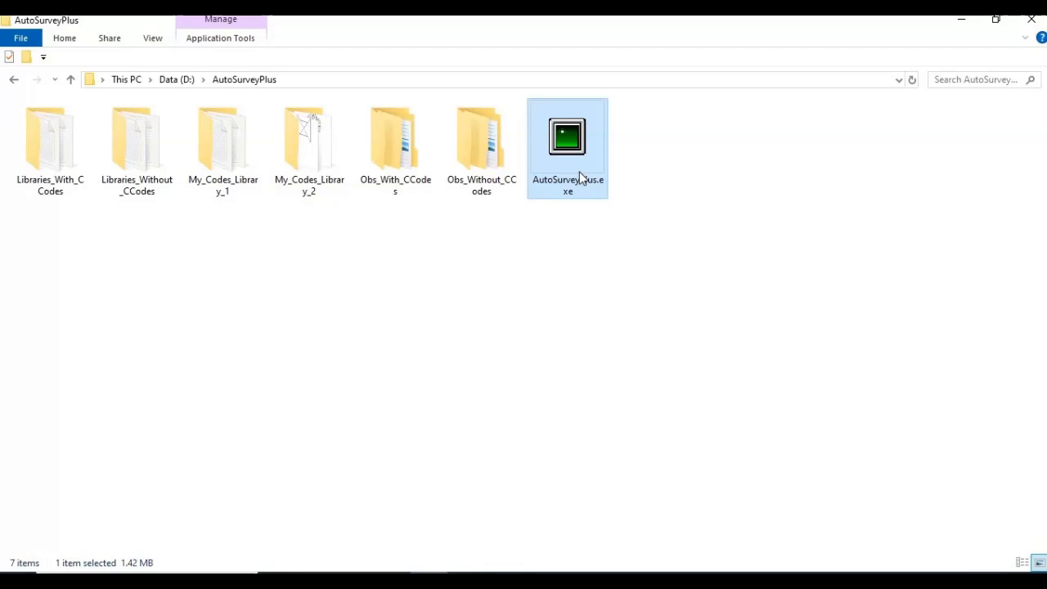
double_click(579, 174)
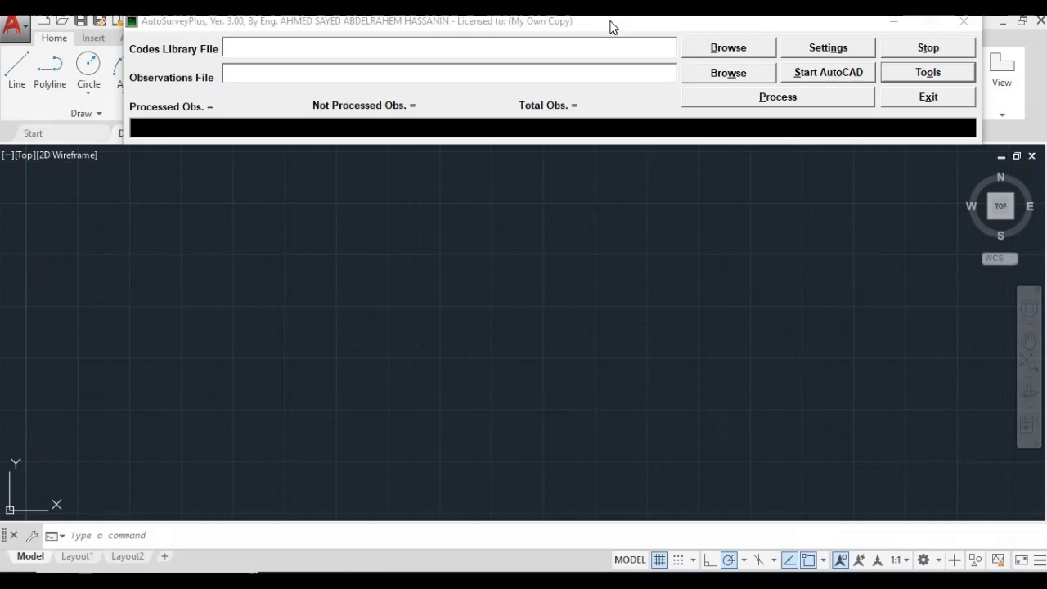
In Settings, choose the 'Space PtNo E N H Code' observations file format and confirm.
mouse_move(608, 26)
mouse_down()
mouse_move(587, 172)
mouse_move(602, 23)
mouse_up()
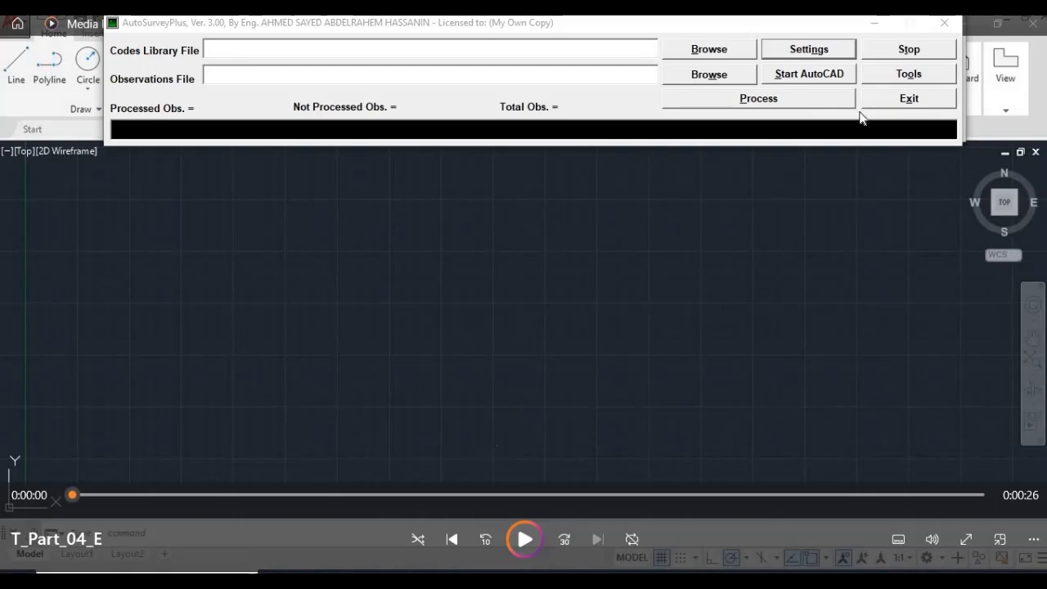
click(827, 49)
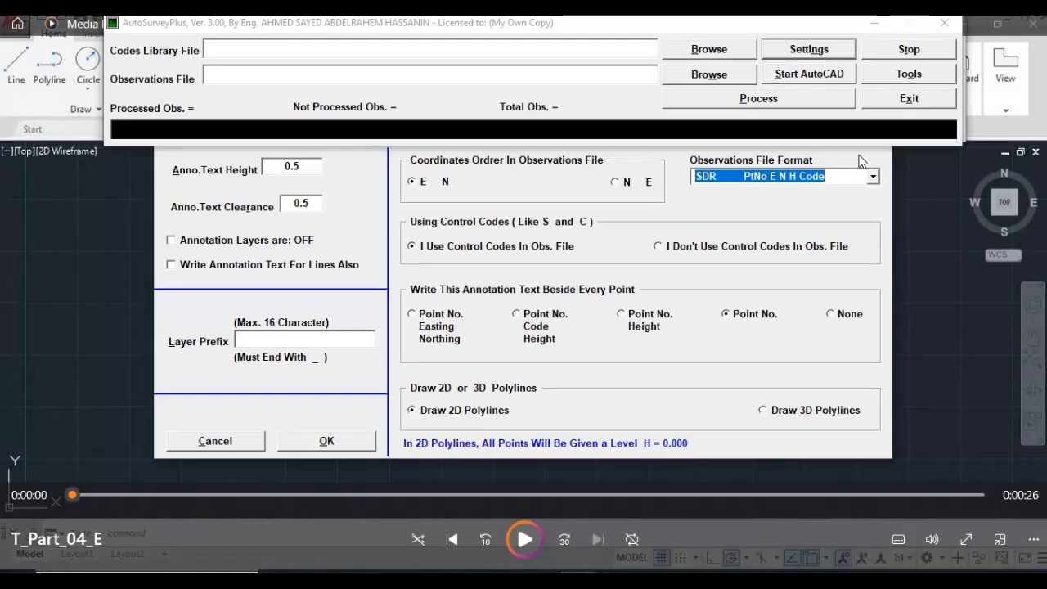
click(873, 177)
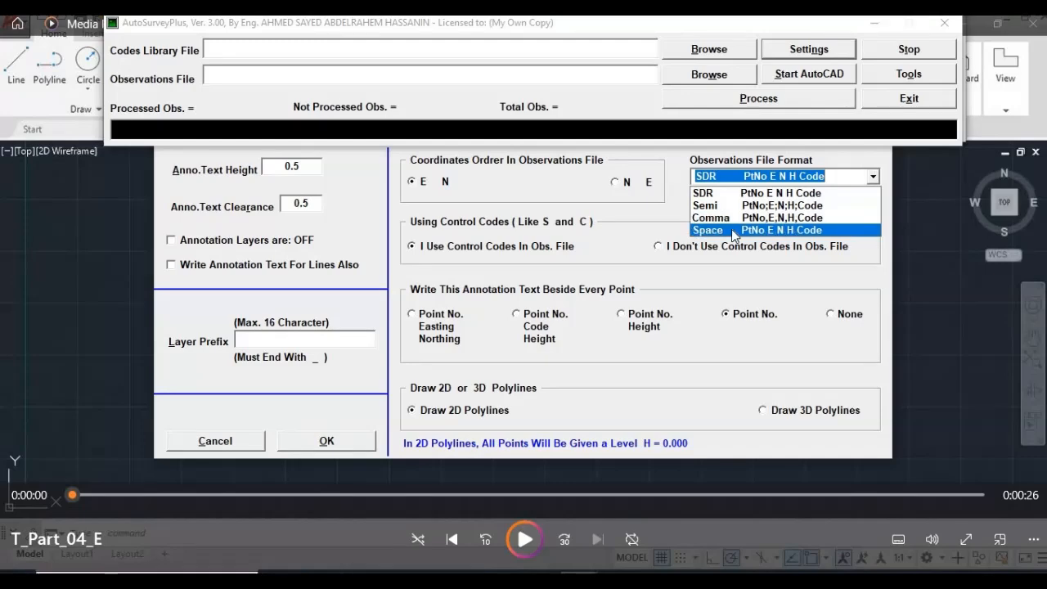
click(740, 229)
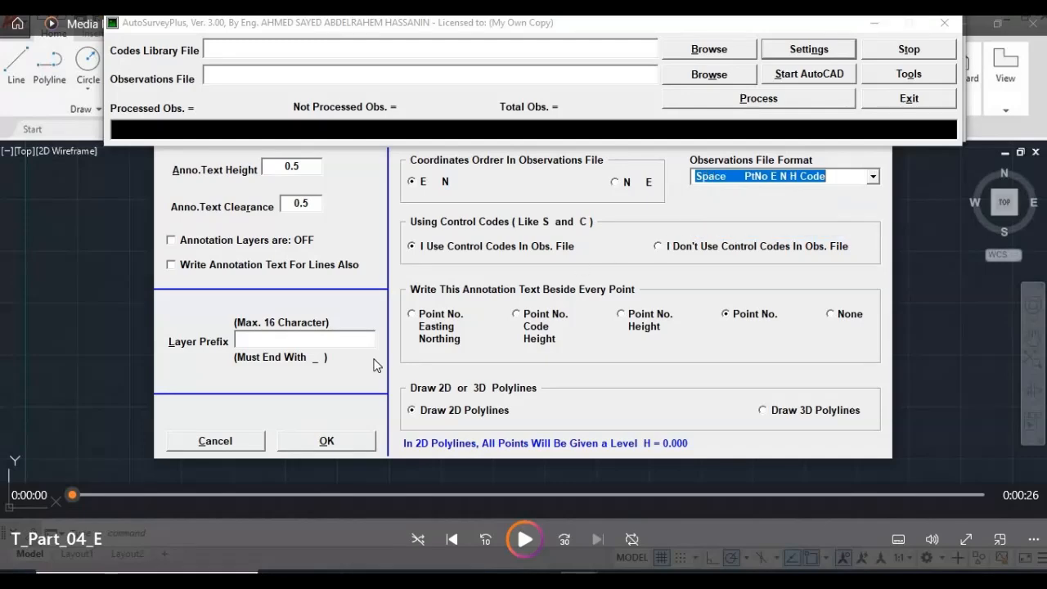
click(281, 442)
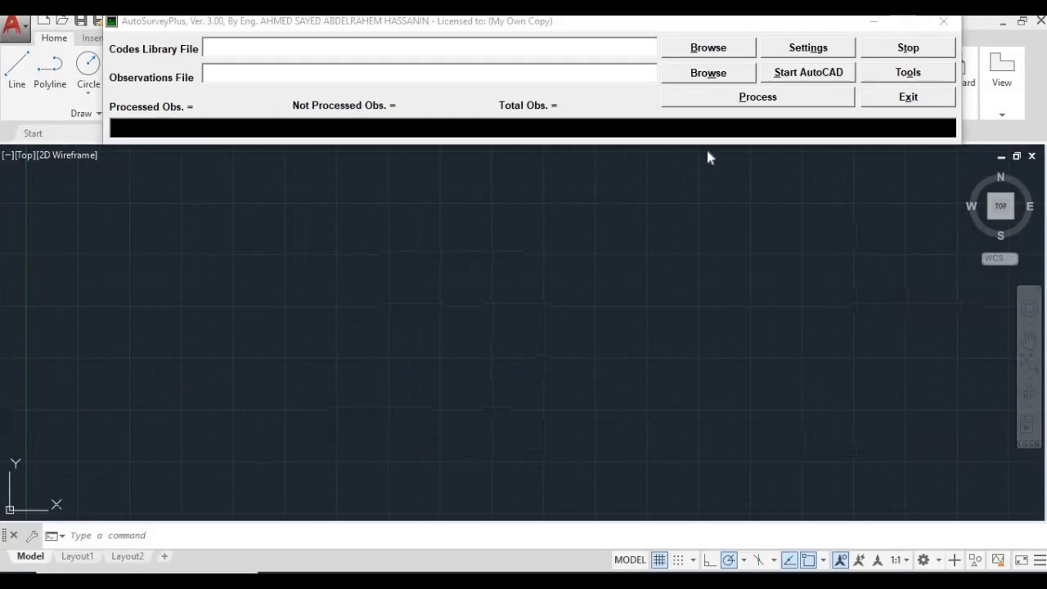
Load City_G01_2206_Space.txt as the observations file.
click(707, 74)
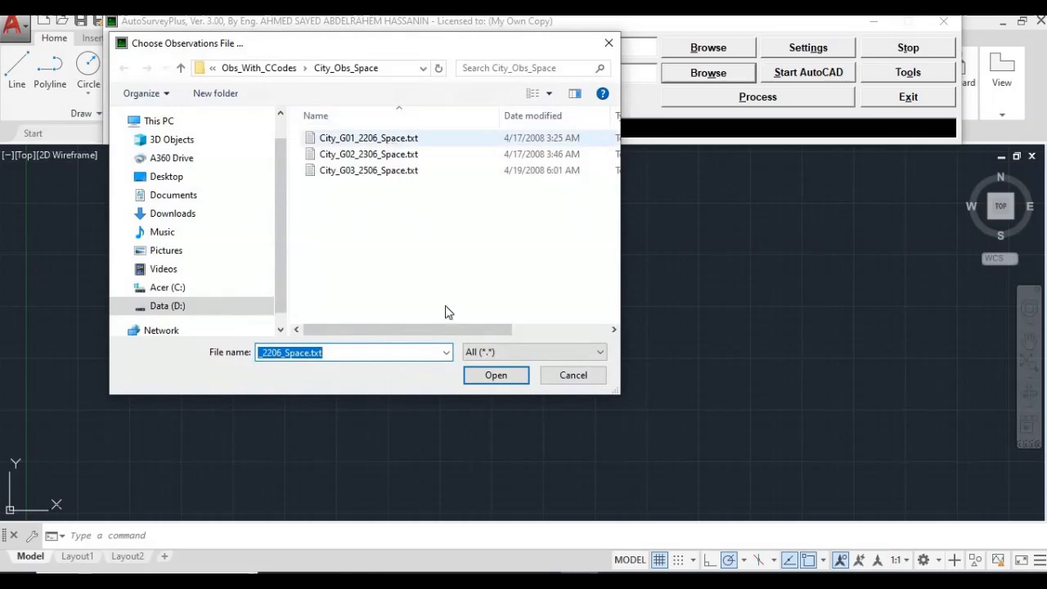
click(368, 137)
click(474, 380)
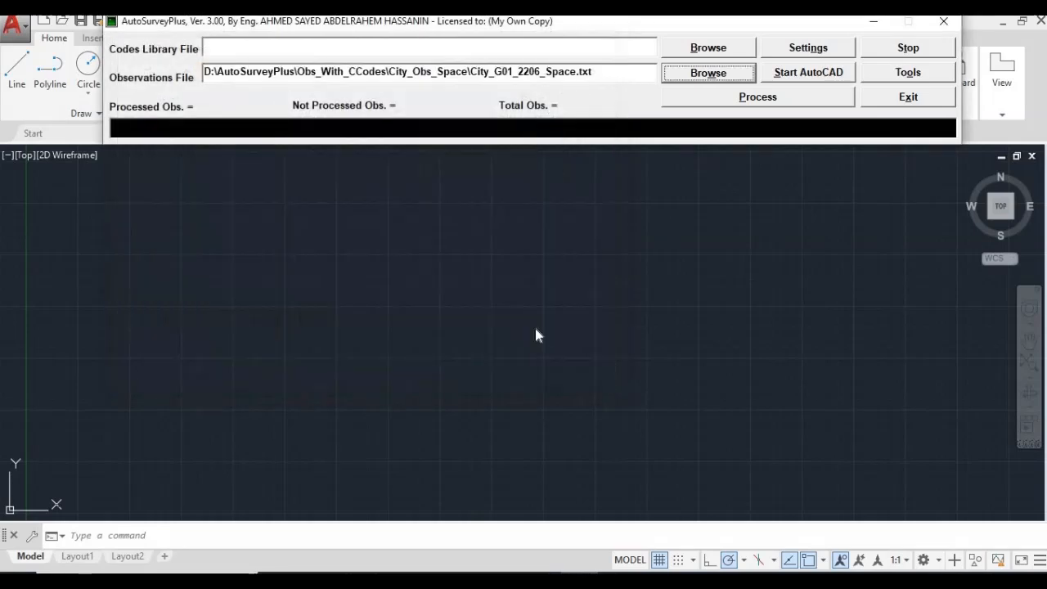
Load City_Library_1.txt from the Libraries_With_CCodes folder as the codes library.
click(717, 51)
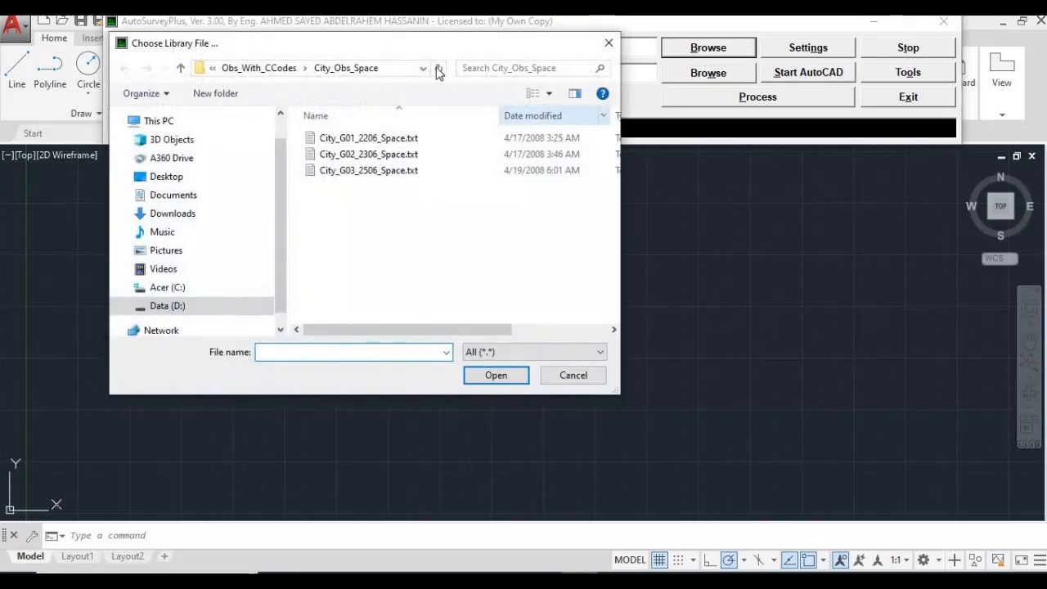
click(181, 69)
click(180, 71)
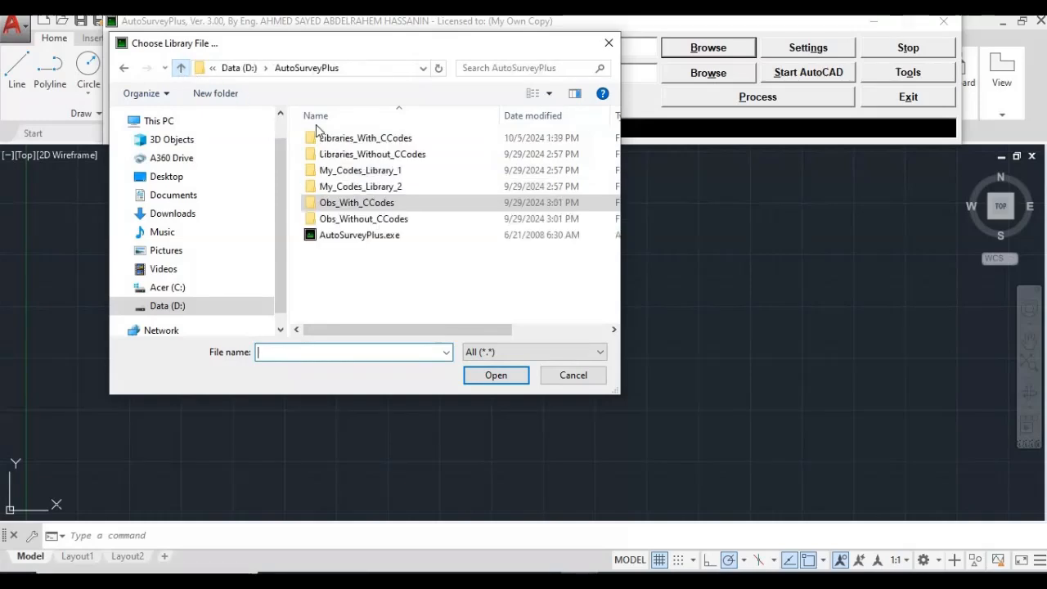
double_click(409, 139)
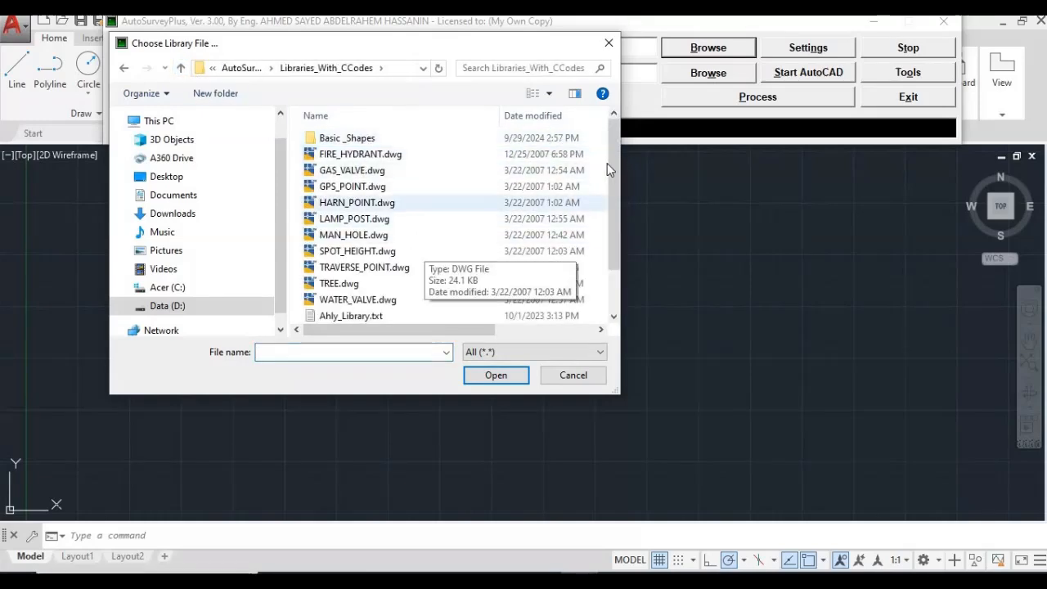
scroll(606, 222, down, 1)
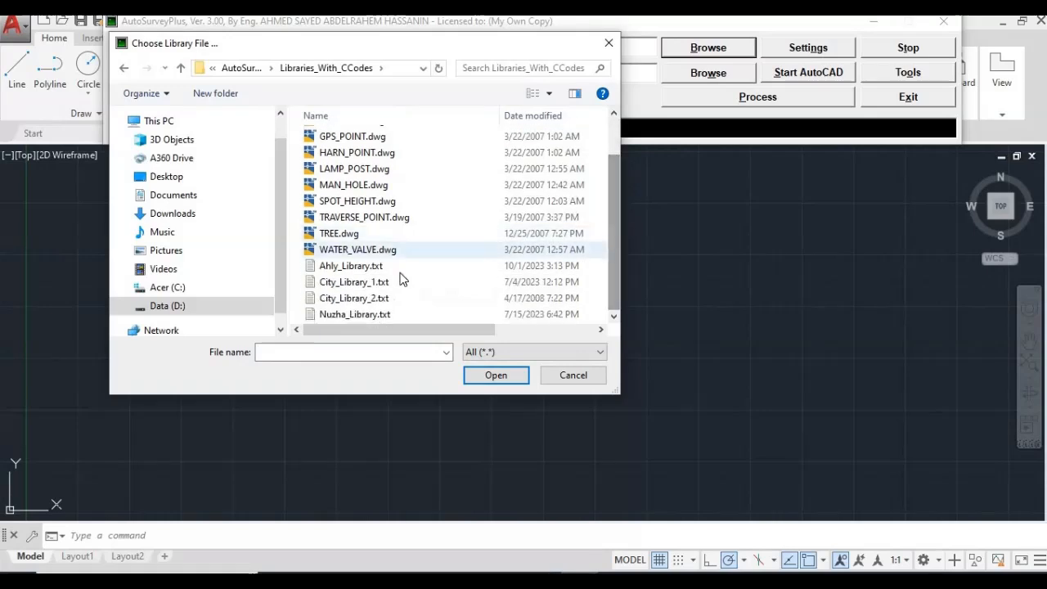
click(377, 282)
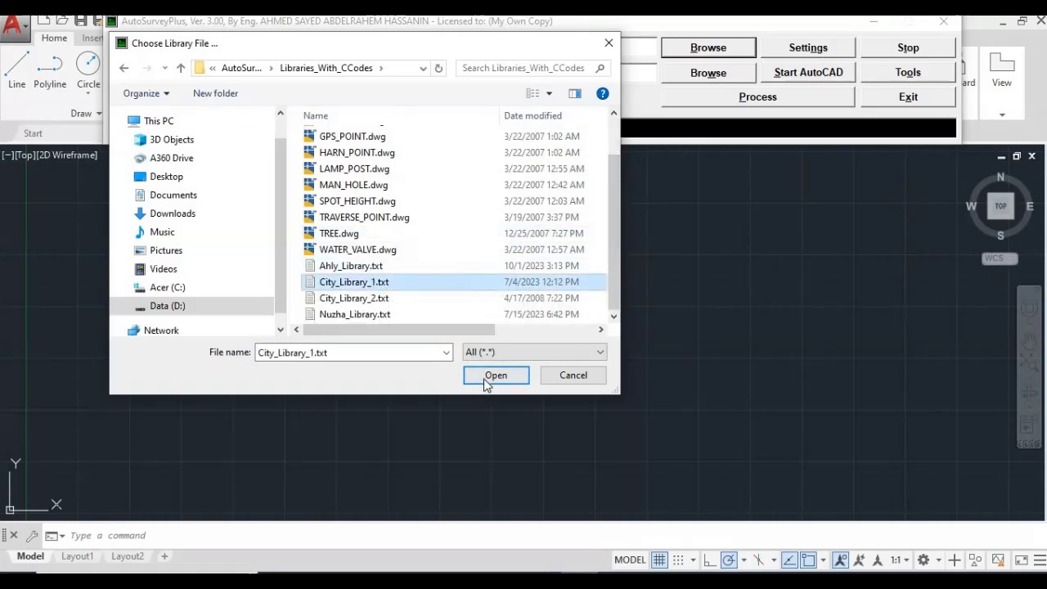
click(486, 378)
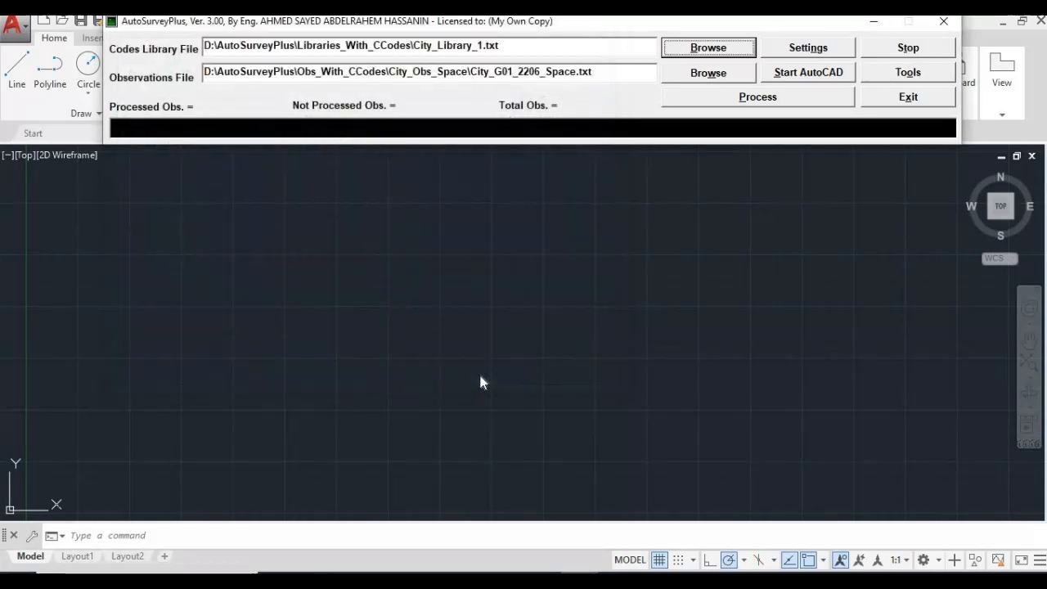
Process the observations, drawing 525 of 585 points into AutoCAD, and dismiss the completion message.
click(754, 97)
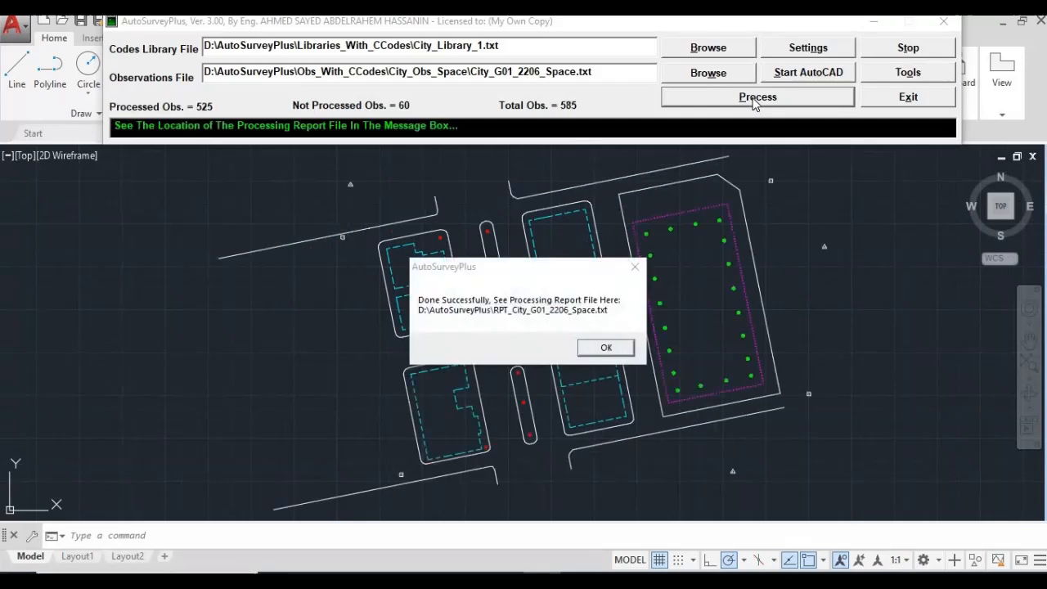
click(606, 348)
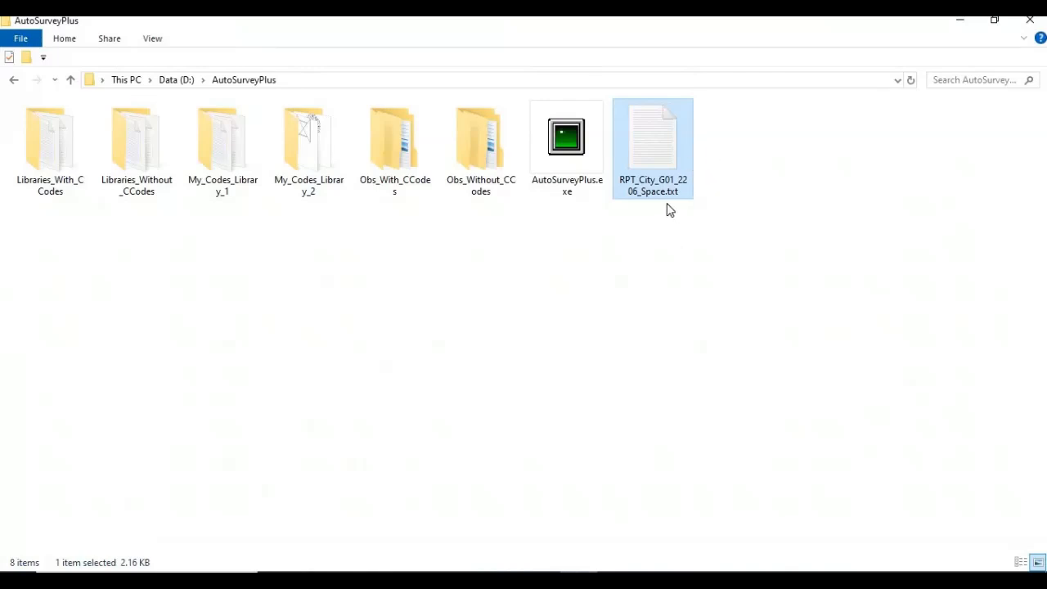
Open RPT_City_G01_2206_Space.txt maximized and highlight its Not Processed Codes section.
double_click(647, 157)
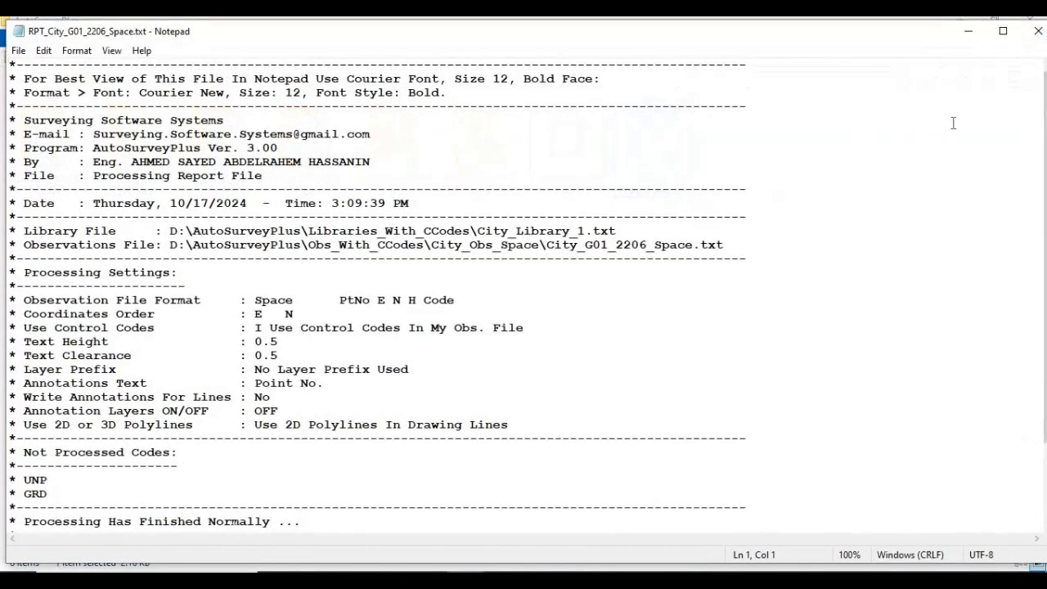
click(1002, 32)
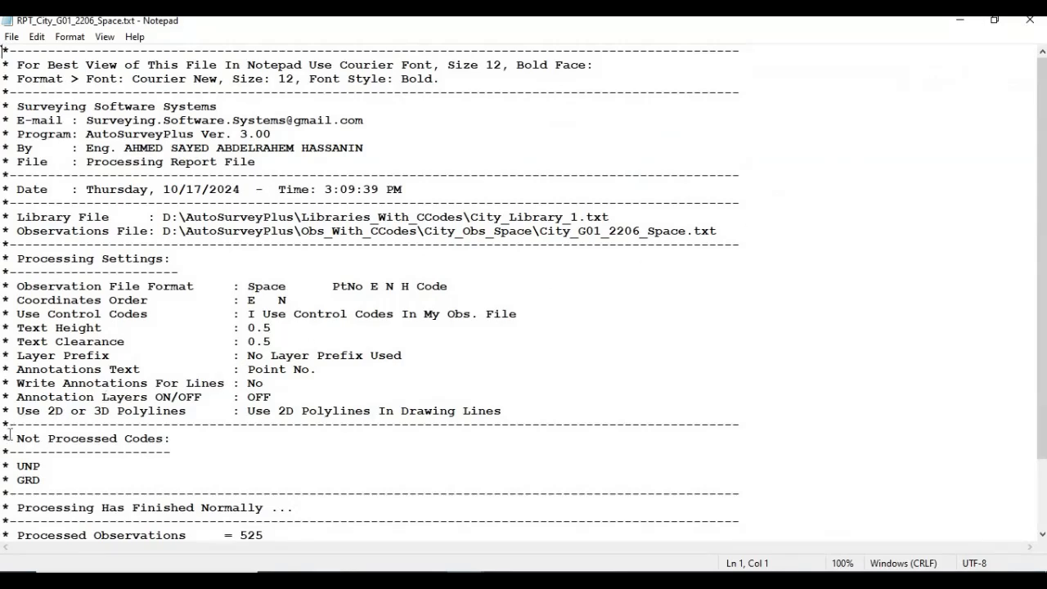
drag(46, 426, 89, 438)
drag(11, 438, 164, 439)
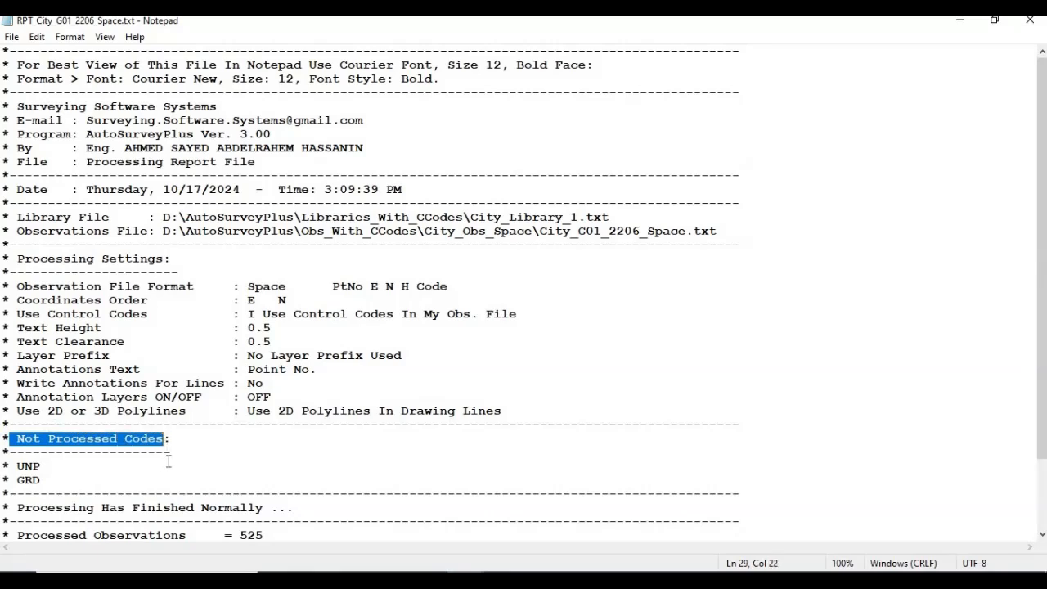
click(85, 466)
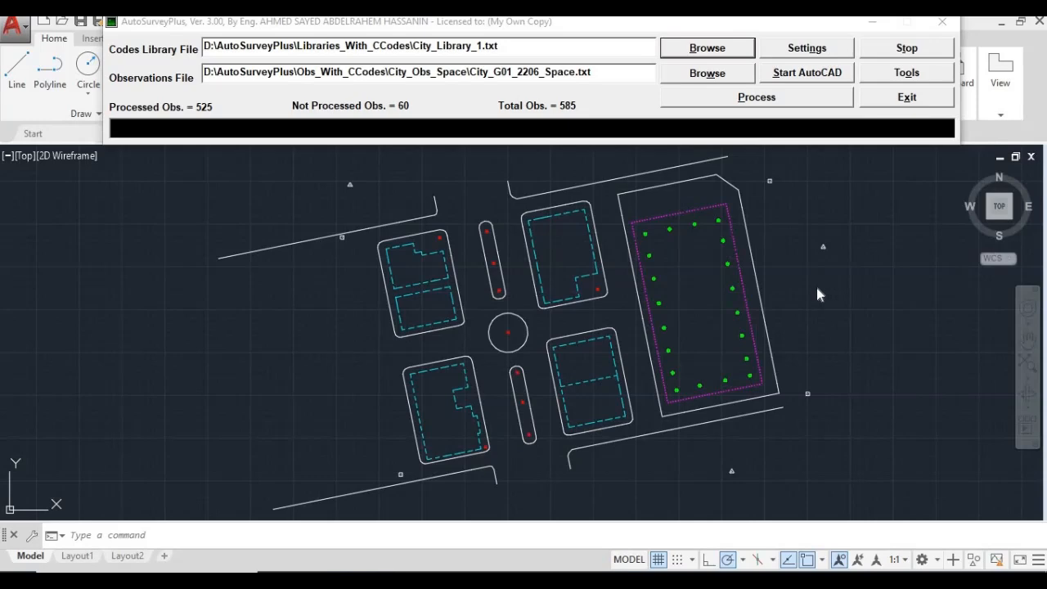
Browse for a new codes library and pick City_Library_2.txt in Libraries_With_CCodes.
click(711, 51)
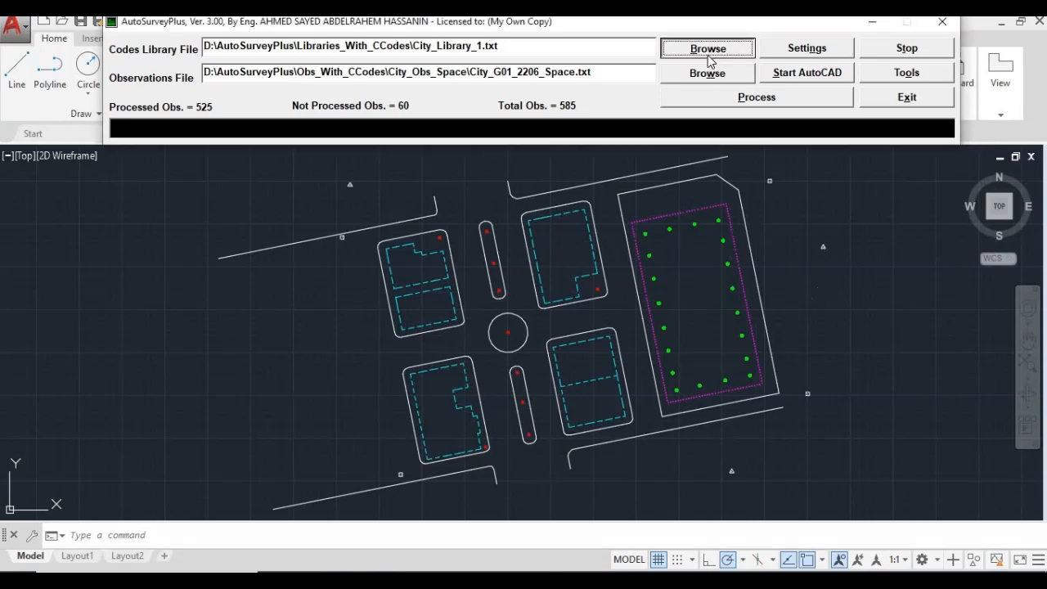
drag(616, 161, 612, 203)
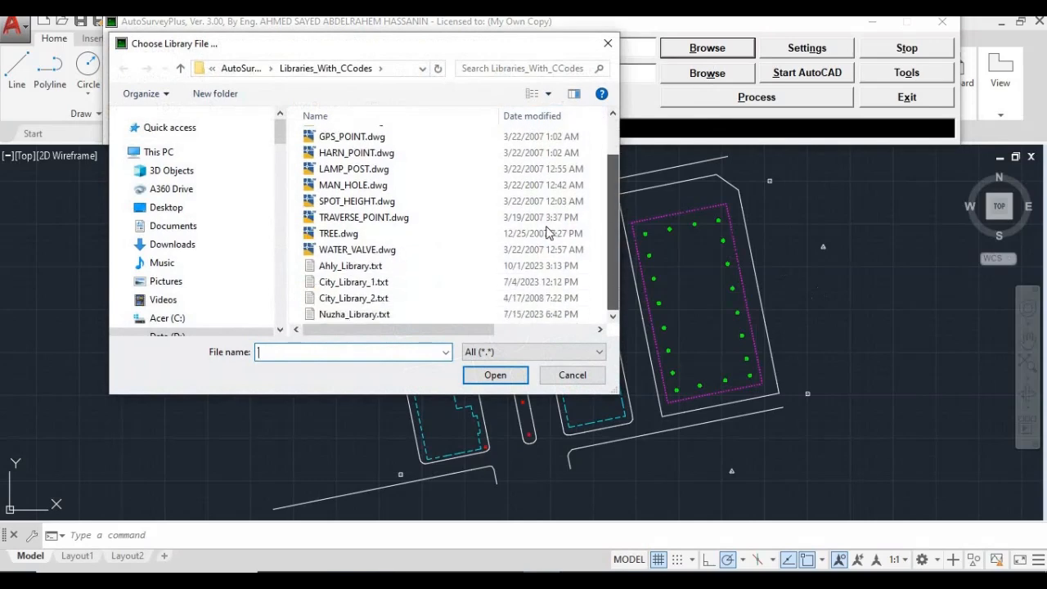
click(387, 300)
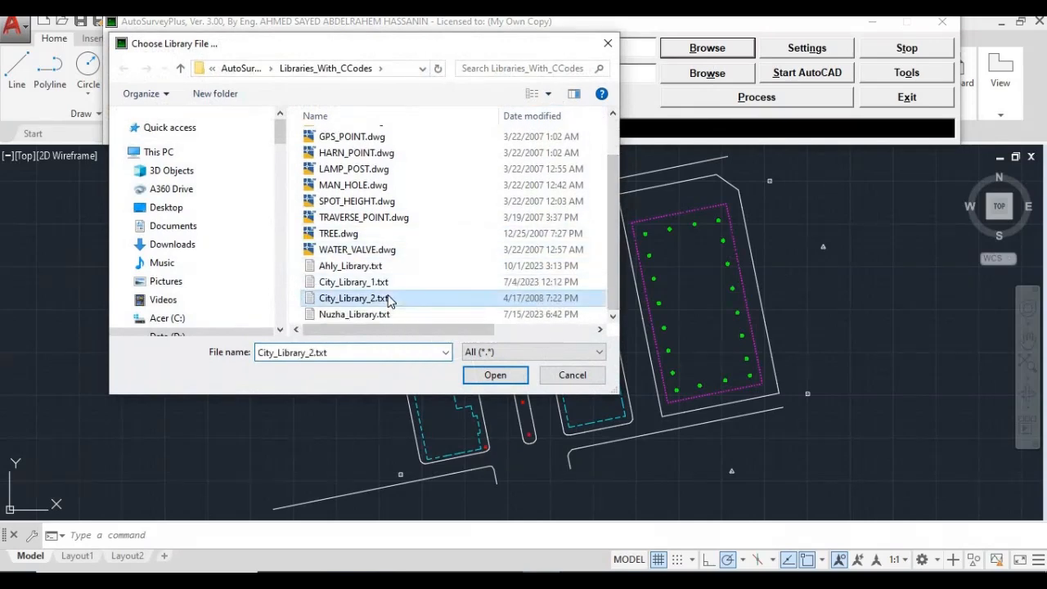
Load City_Library_2.txt and reprocess the observations, processing 60 of 585.
double_click(387, 300)
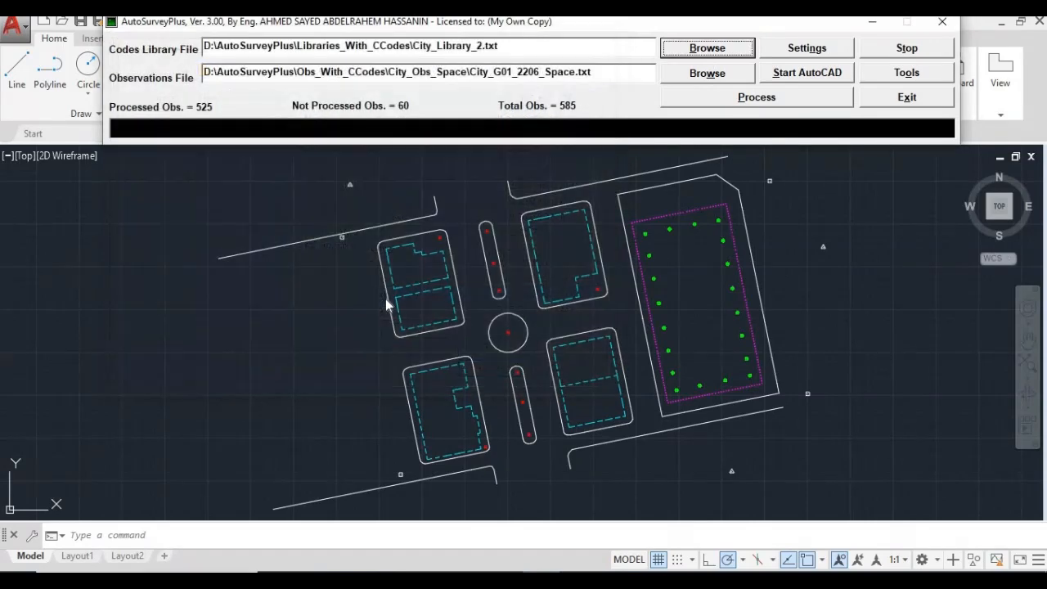
click(712, 101)
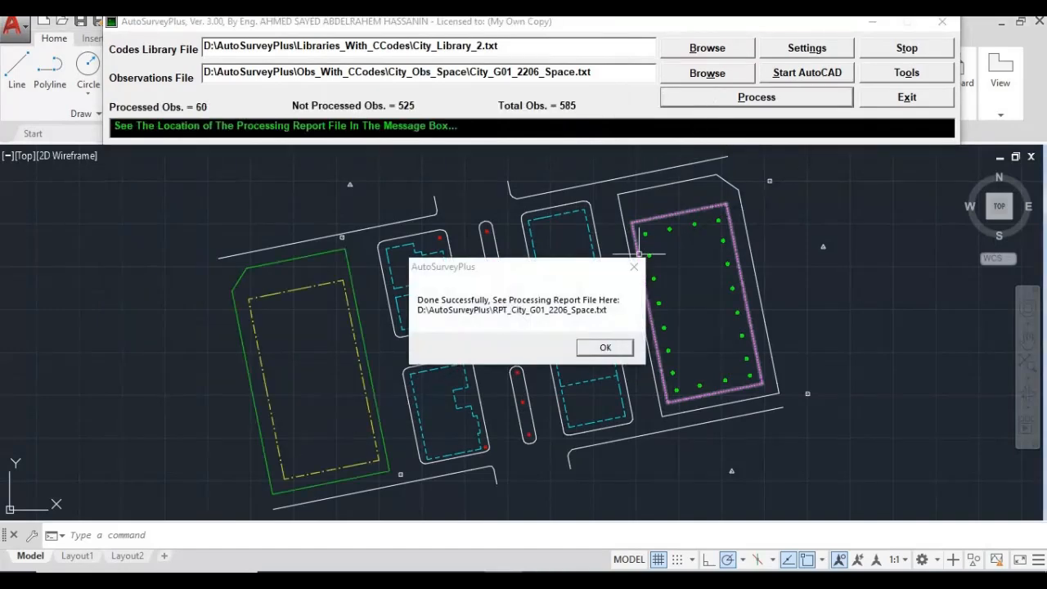
click(605, 347)
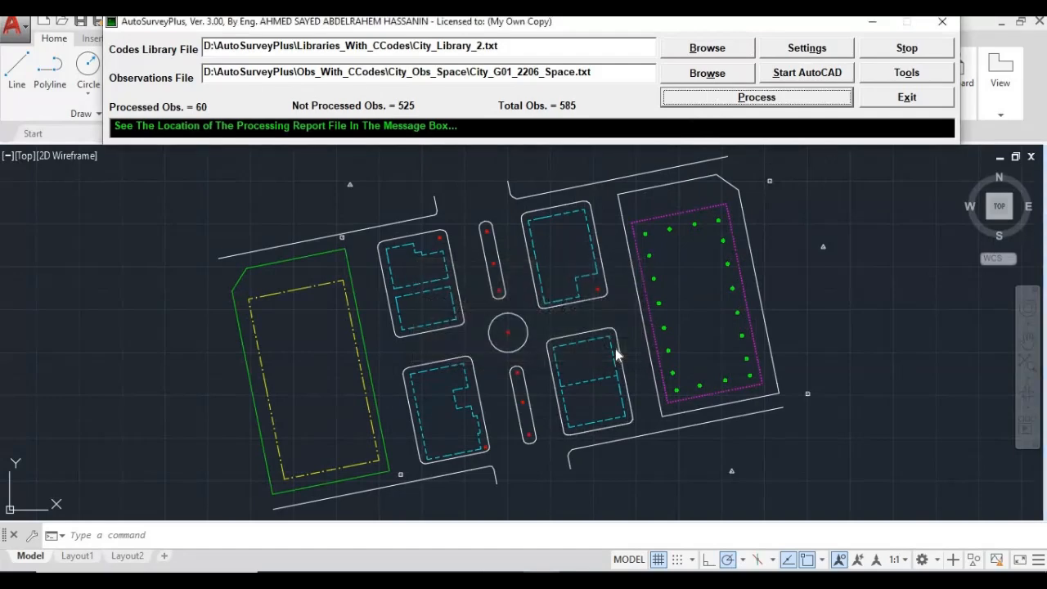
click(711, 283)
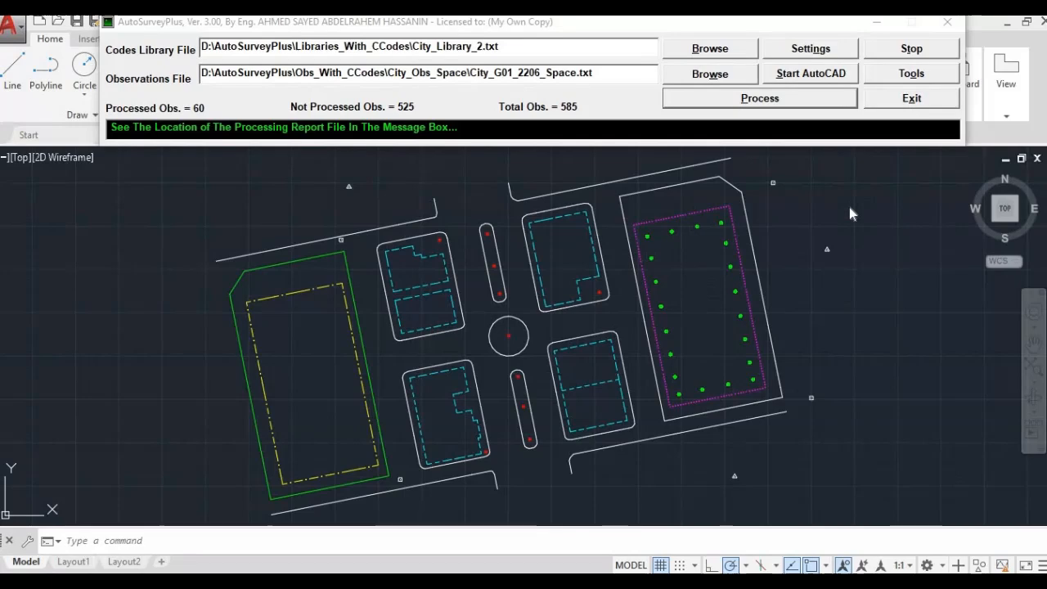
click(876, 33)
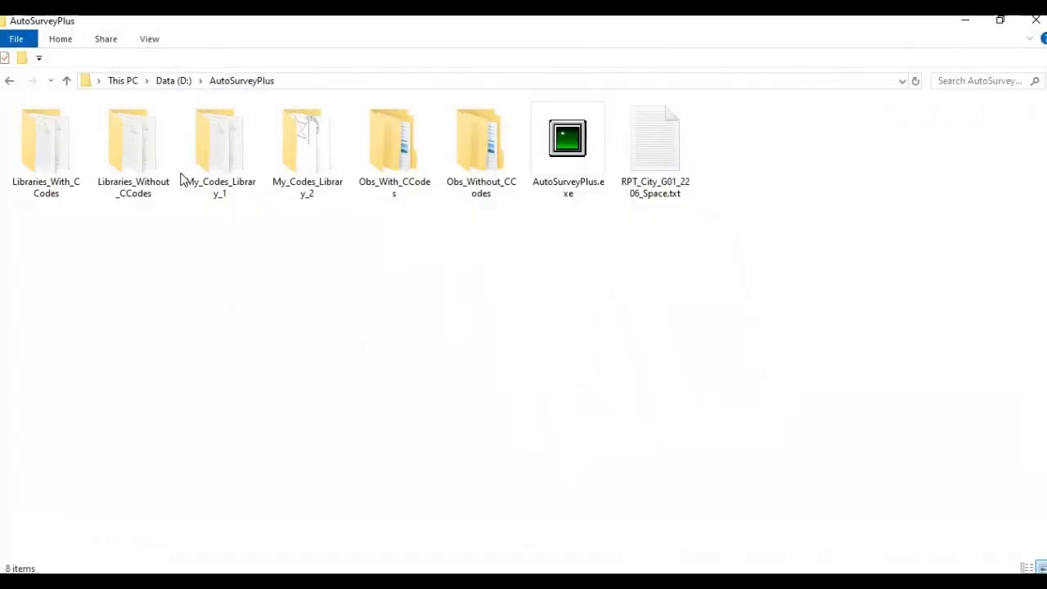
double_click(80, 124)
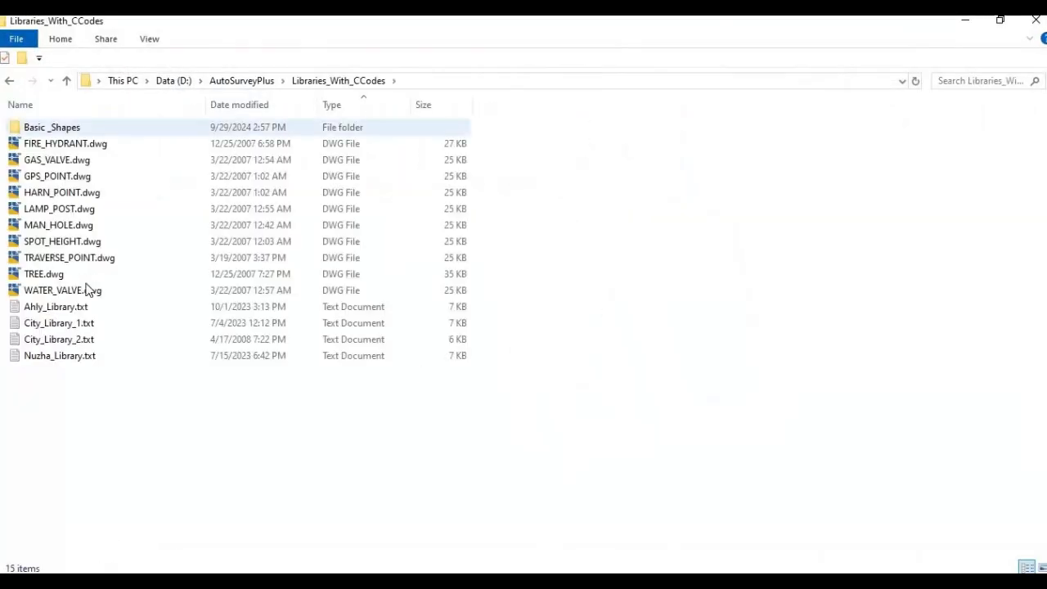
double_click(86, 325)
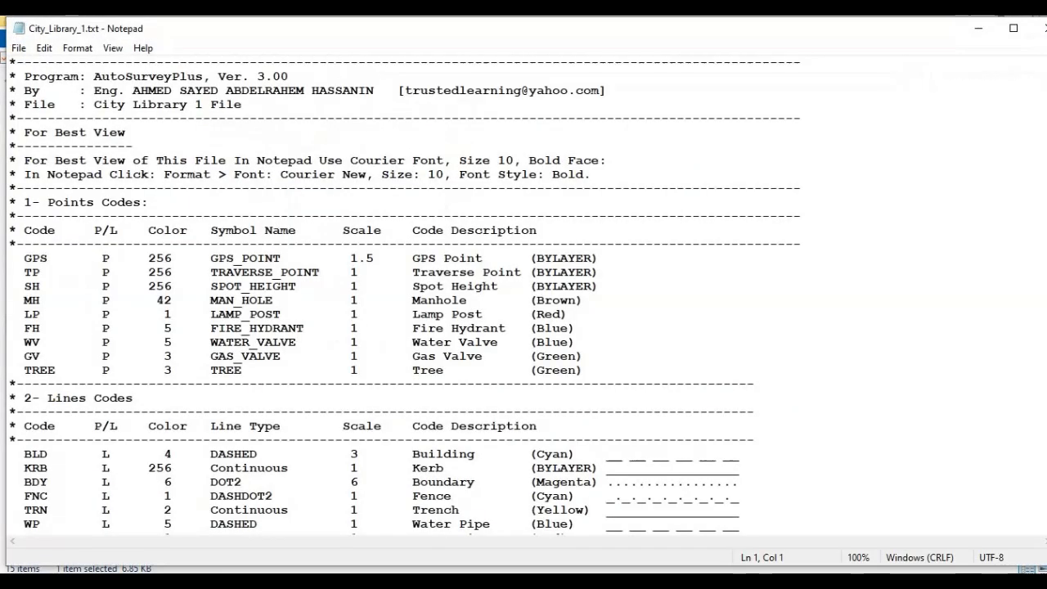
click(1012, 28)
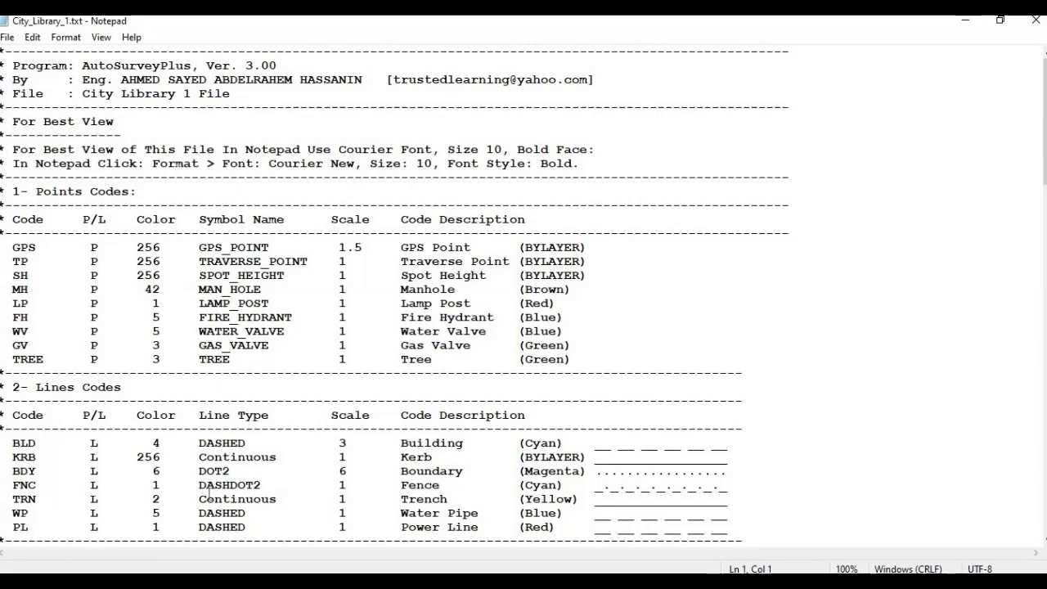
scroll(1008, 303, down, 2)
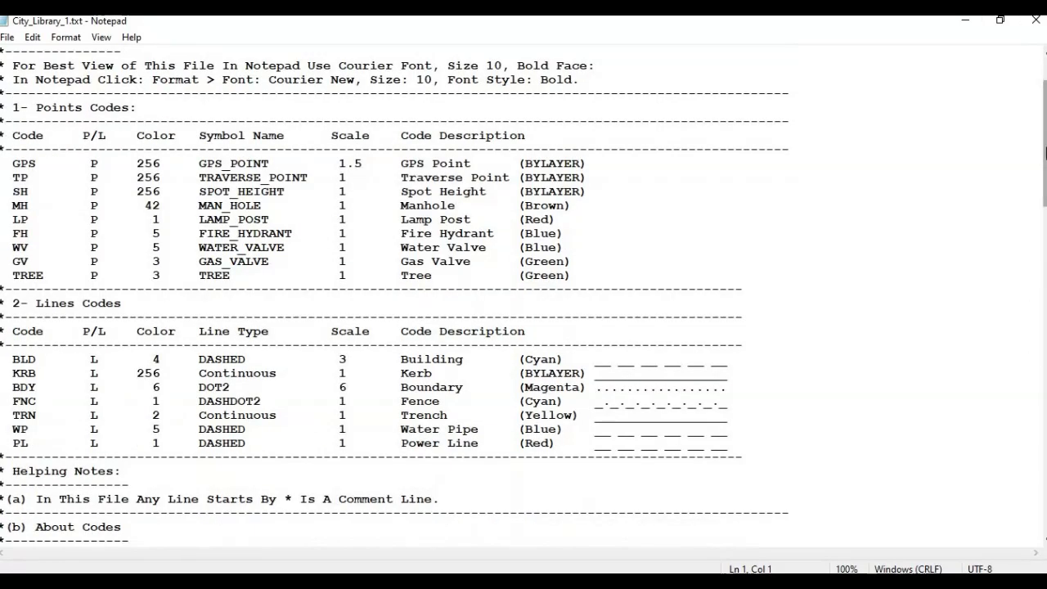
drag(1037, 177, 1037, 140)
scroll(821, 303, up, 2)
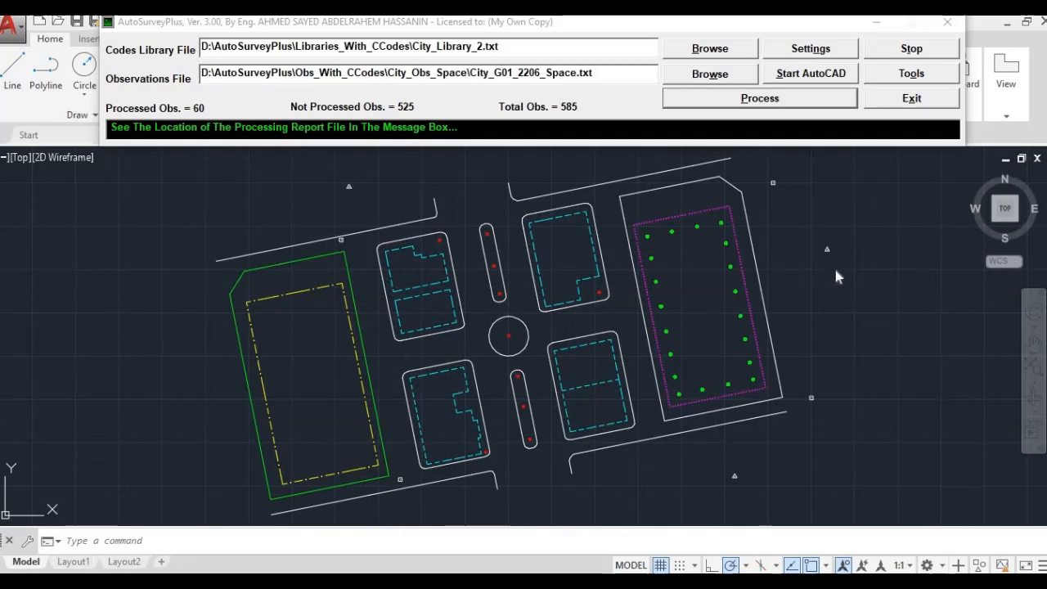
Create STD_Library.txt with Tools > Create Standard Library File and acknowledge the confirmation.
click(896, 75)
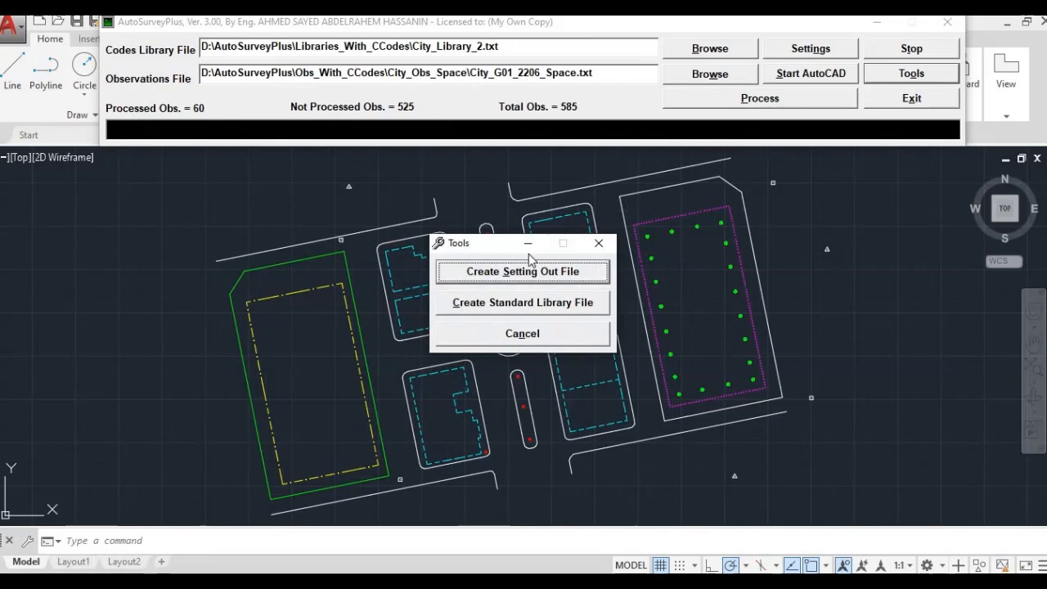
click(503, 303)
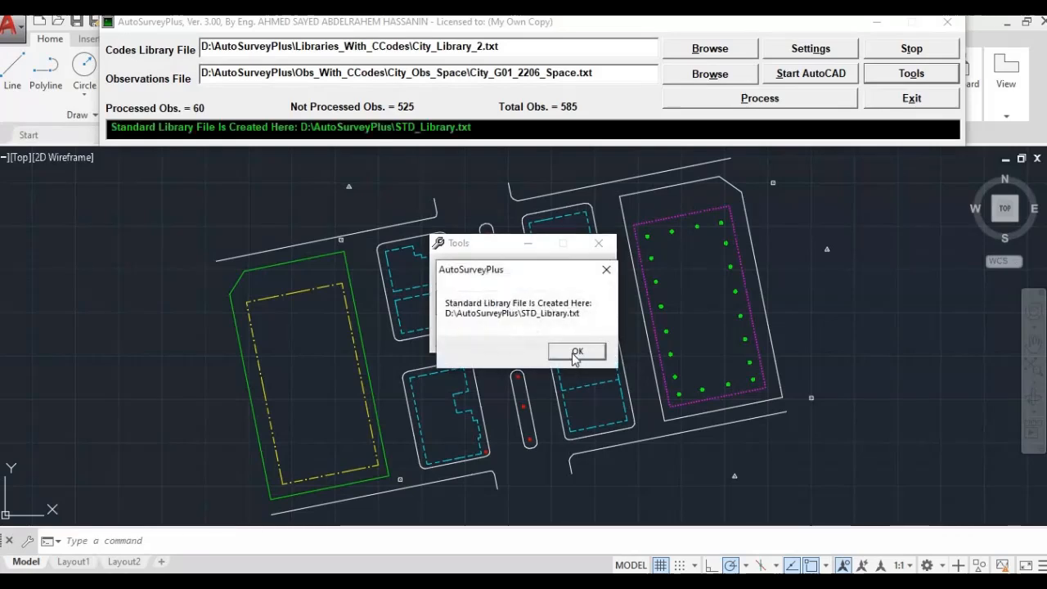
click(577, 352)
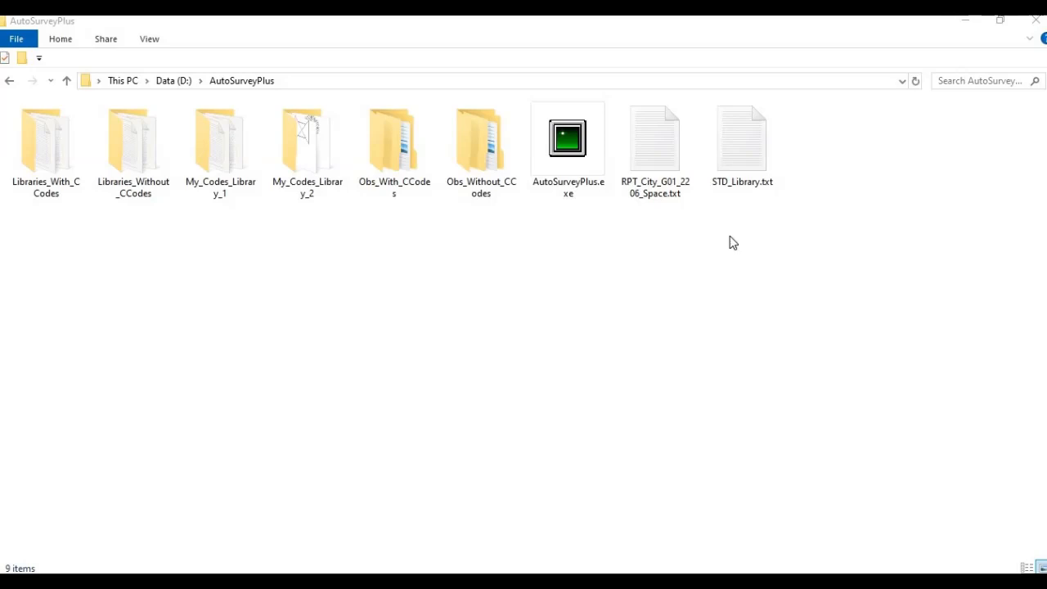
Open STD_Library.txt in Notepad and highlight the GPS and BLD codes.
click(746, 161)
click(733, 148)
double_click(733, 148)
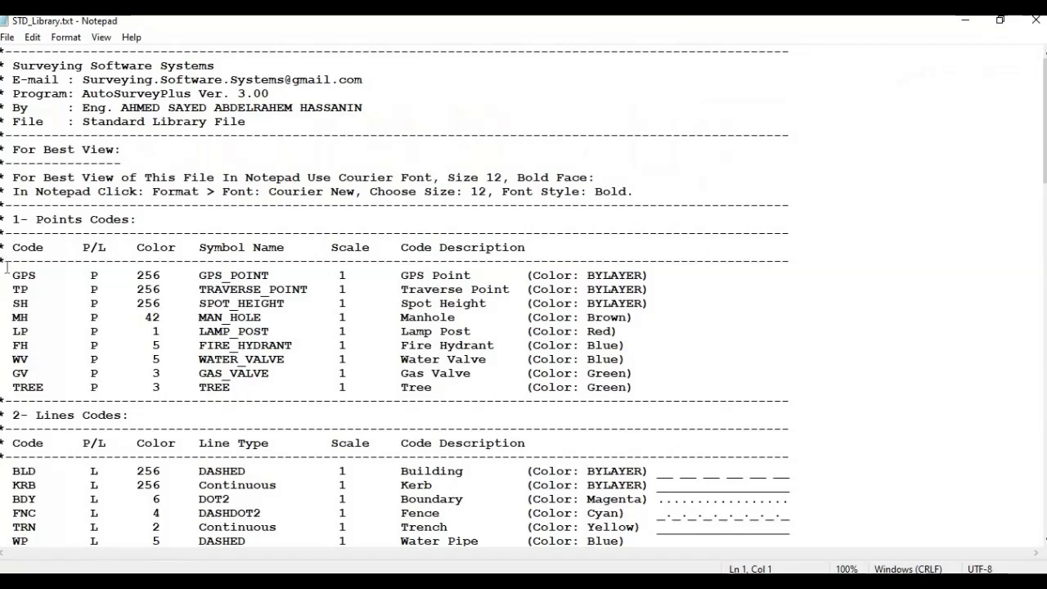
drag(12, 273, 39, 274)
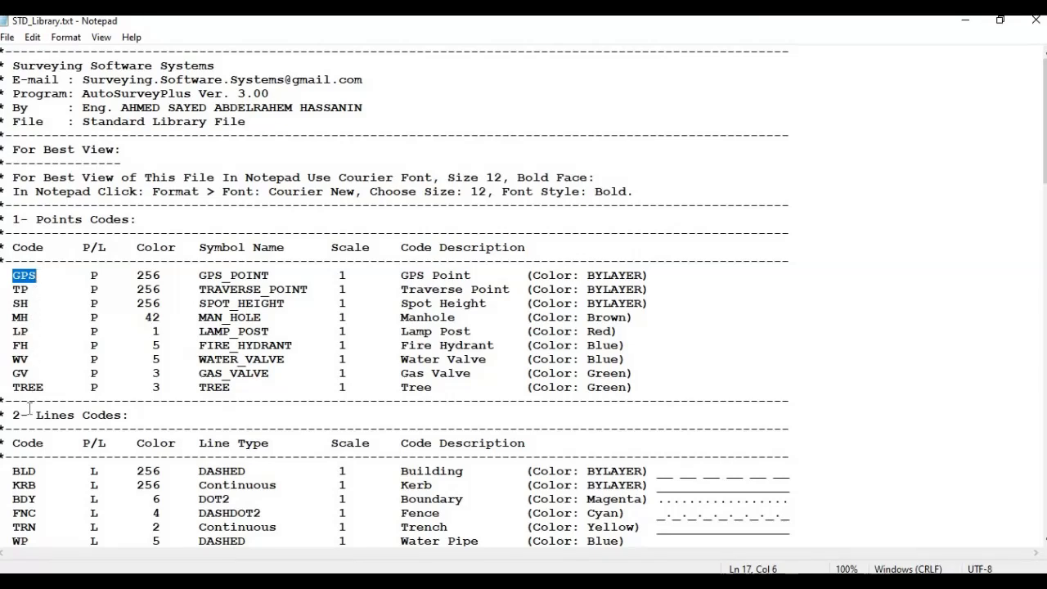
click(10, 471)
drag(12, 470, 36, 471)
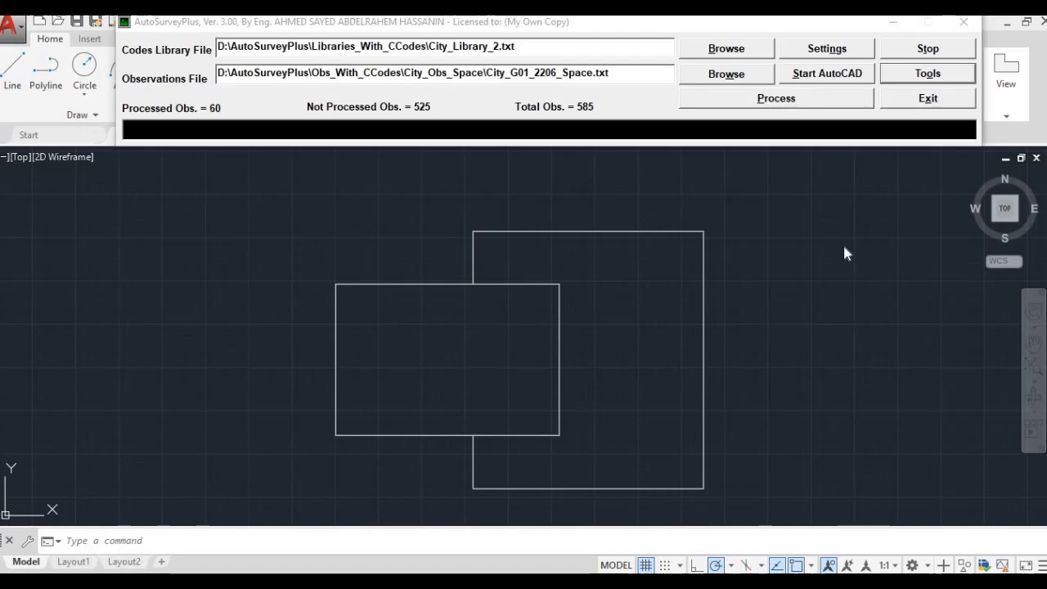
Bring up Create Setting Out File (start 1001, codes SH/BLD, Setting_Out.txt) and move it clear of the outlines.
click(933, 76)
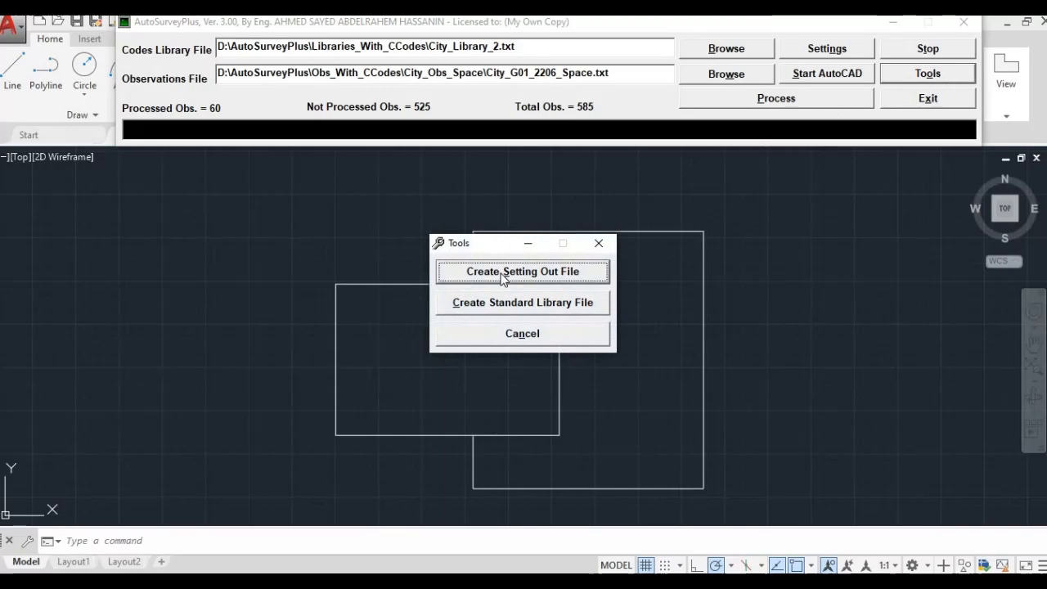
click(502, 272)
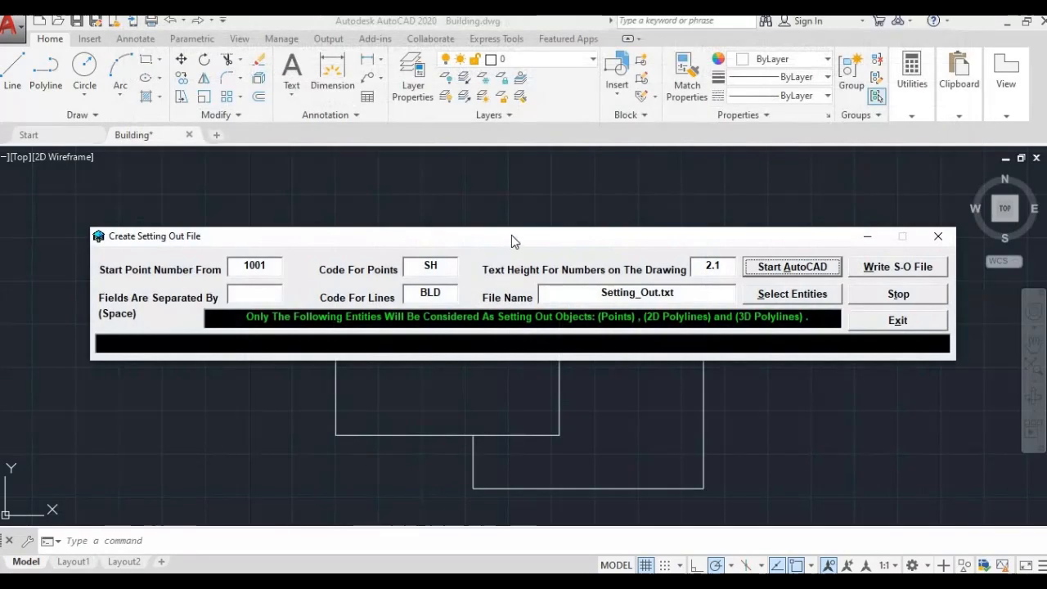
drag(511, 234, 525, 19)
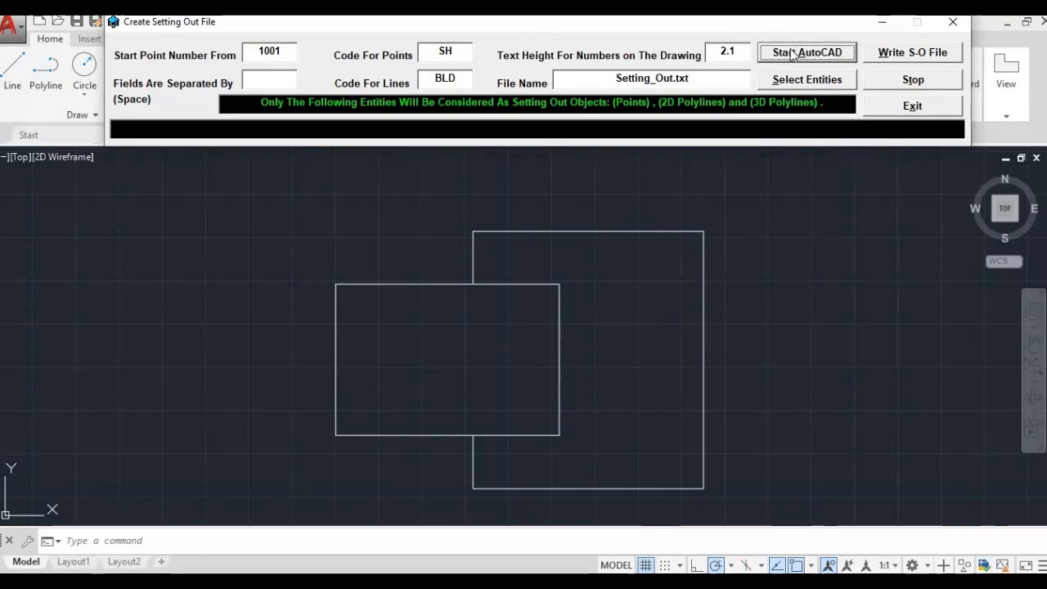
Window-select both building rectangles as the setting-out entities.
click(781, 82)
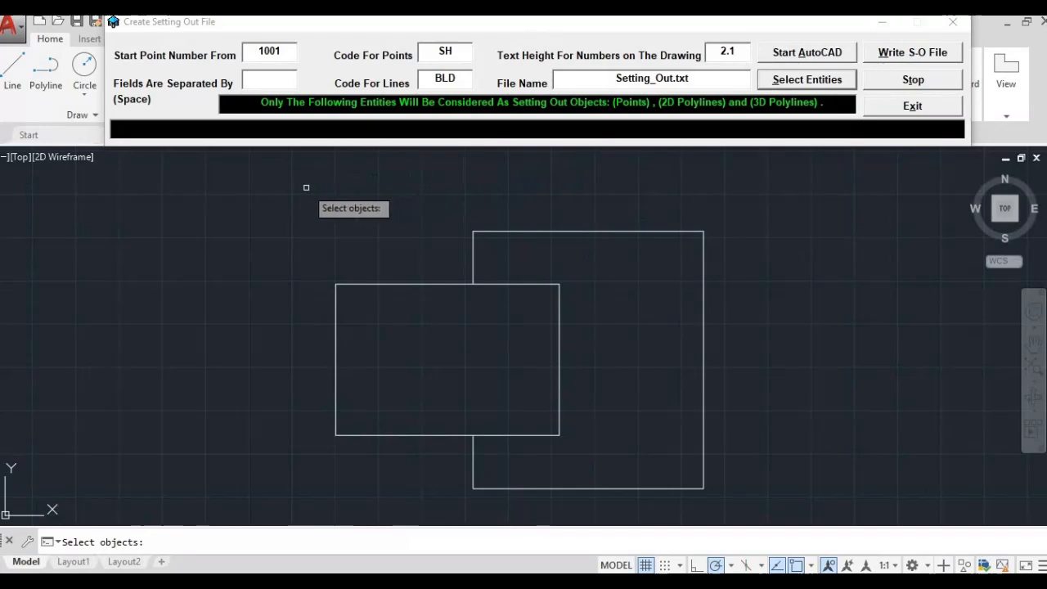
click(298, 188)
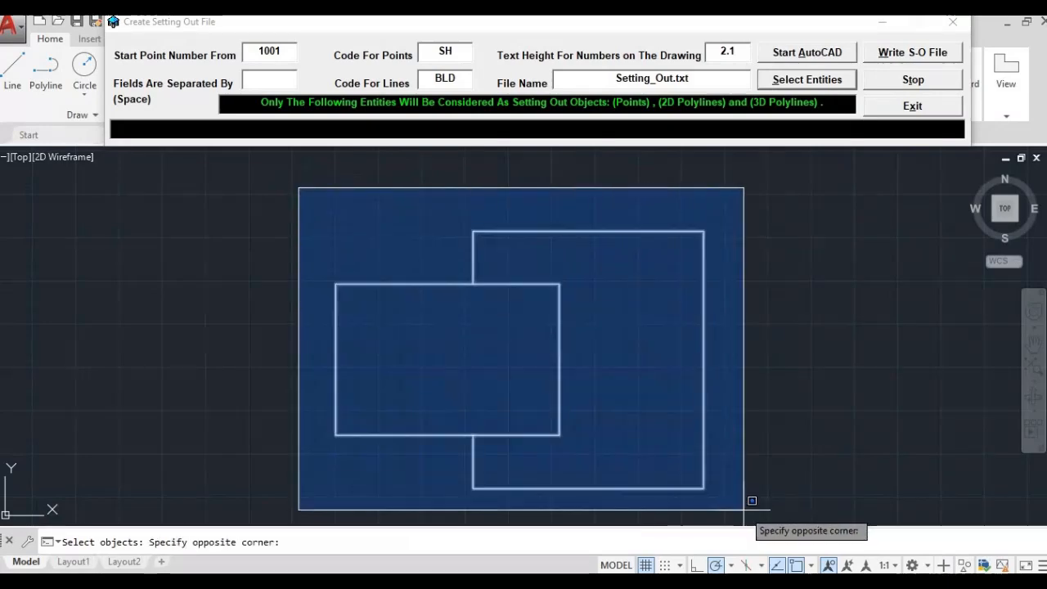
click(741, 510)
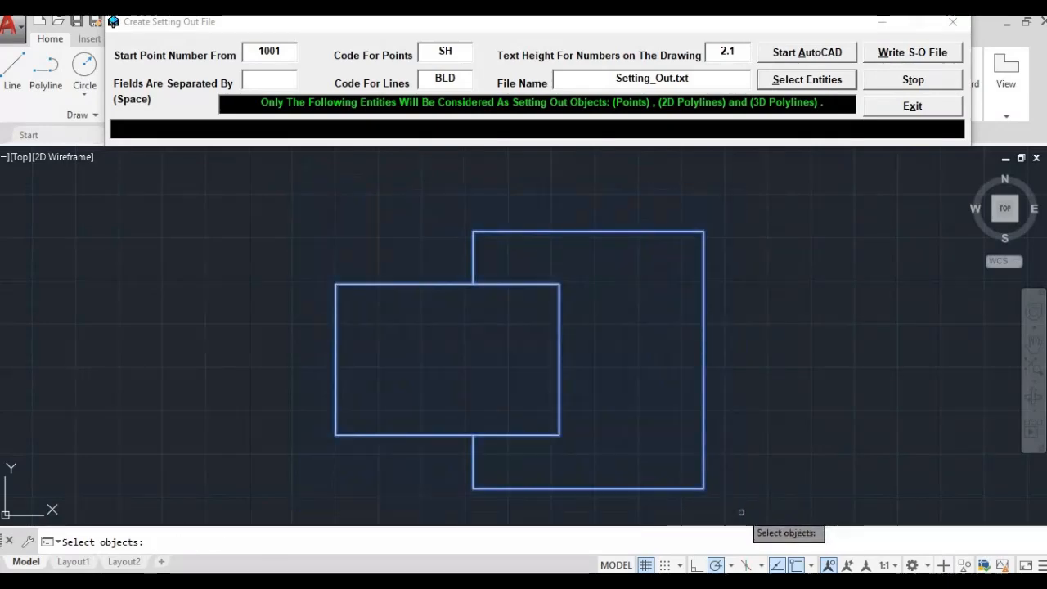
key(Return)
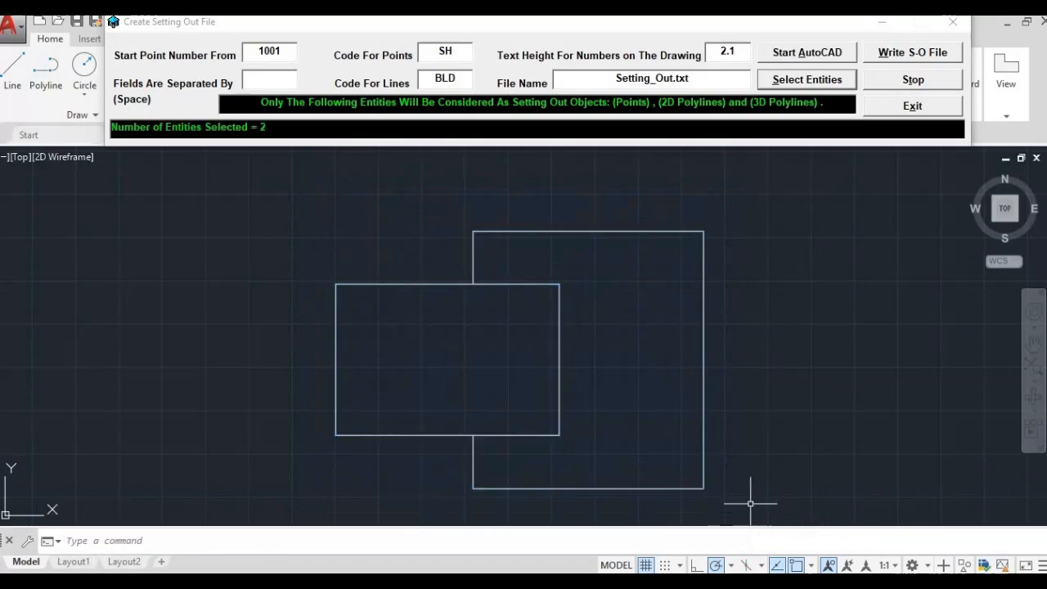
Write Setting_Out.txt, numbering the outline corners 1001–1010, and exit the setting-out window.
click(904, 54)
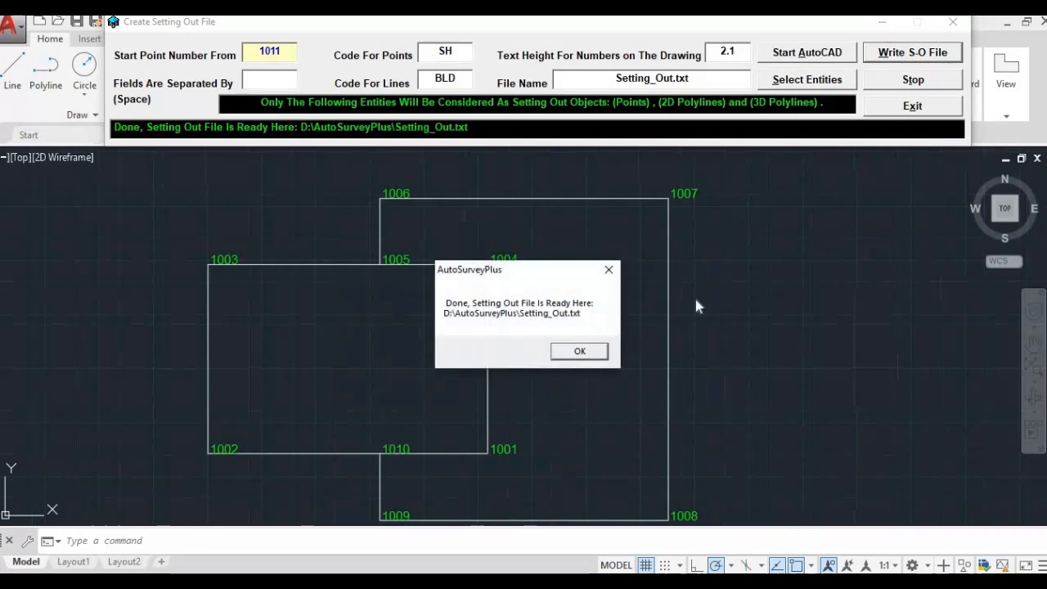
click(580, 352)
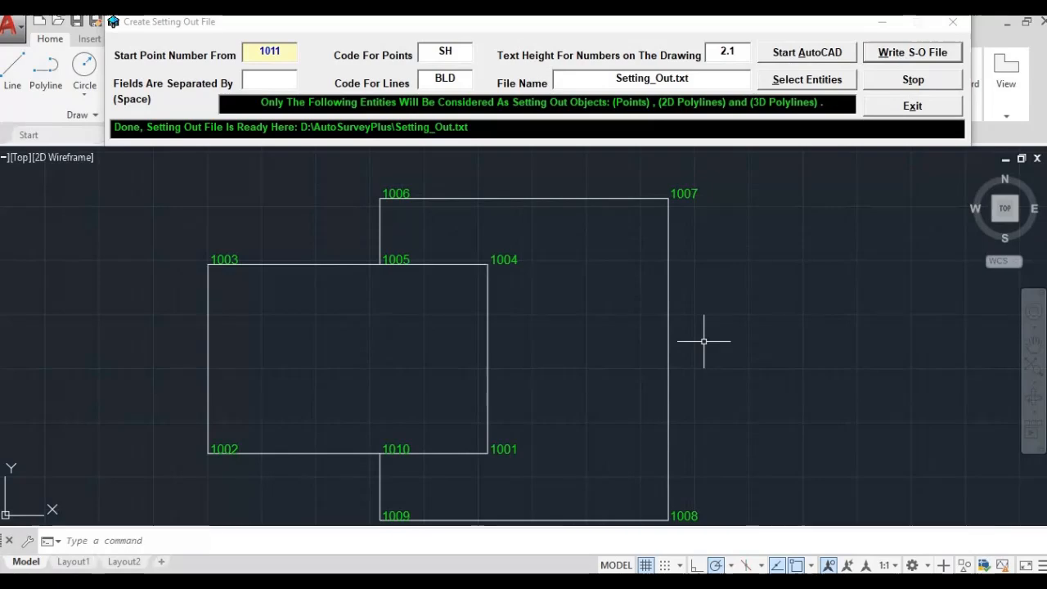
click(883, 105)
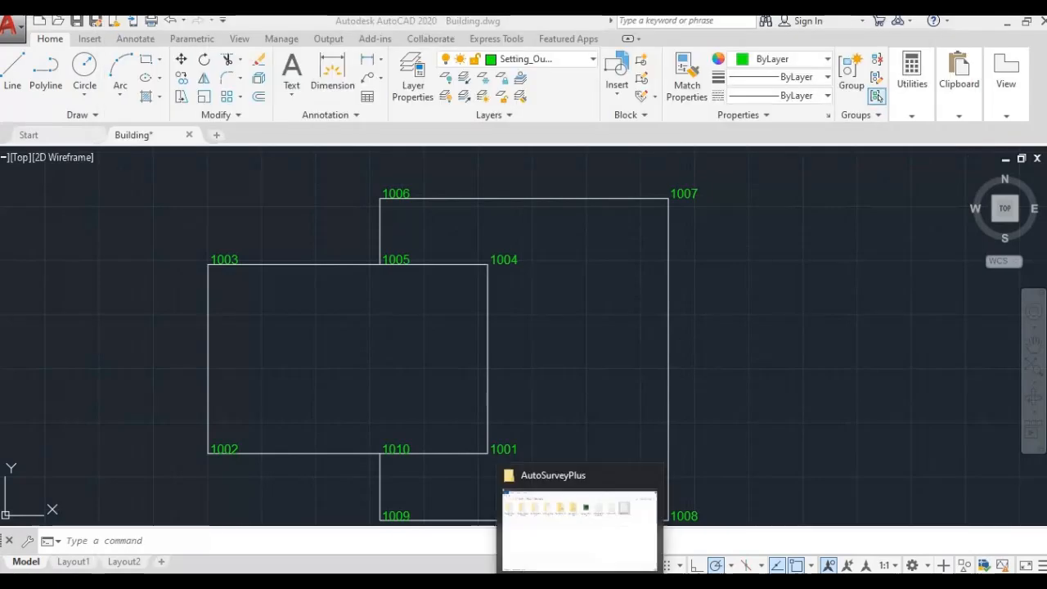
Open Setting_Out.txt from the AutoSurveyPlus folder to check points 1001–1010 and their coordinates.
click(579, 527)
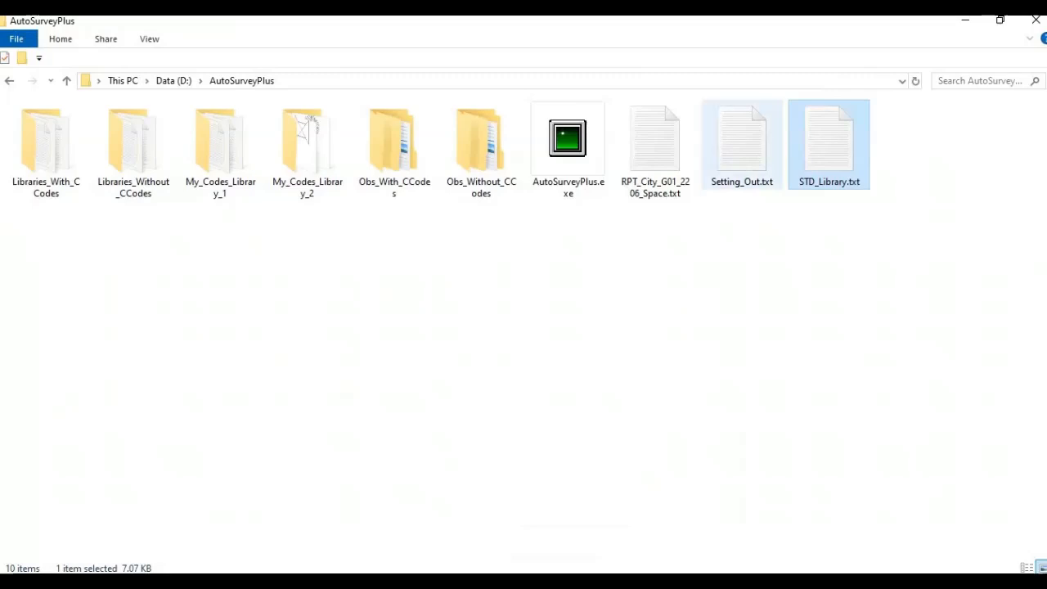
click(741, 146)
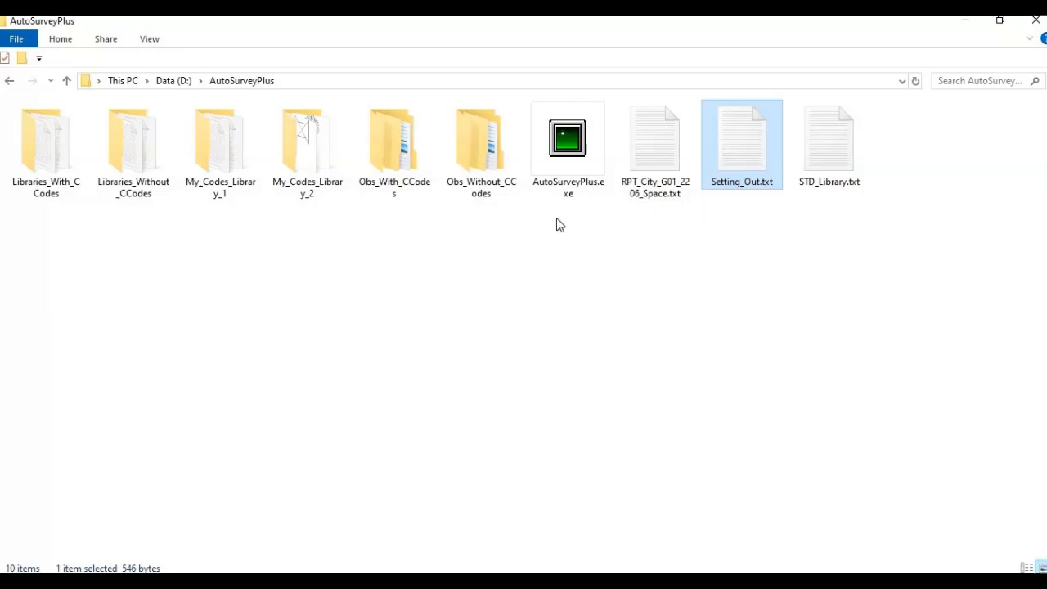
double_click(744, 158)
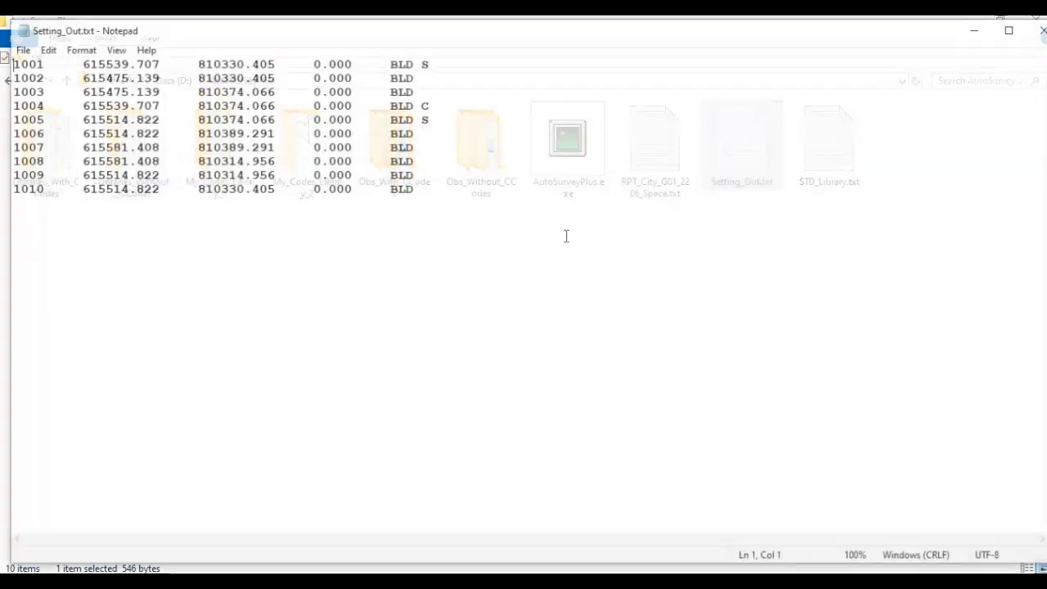